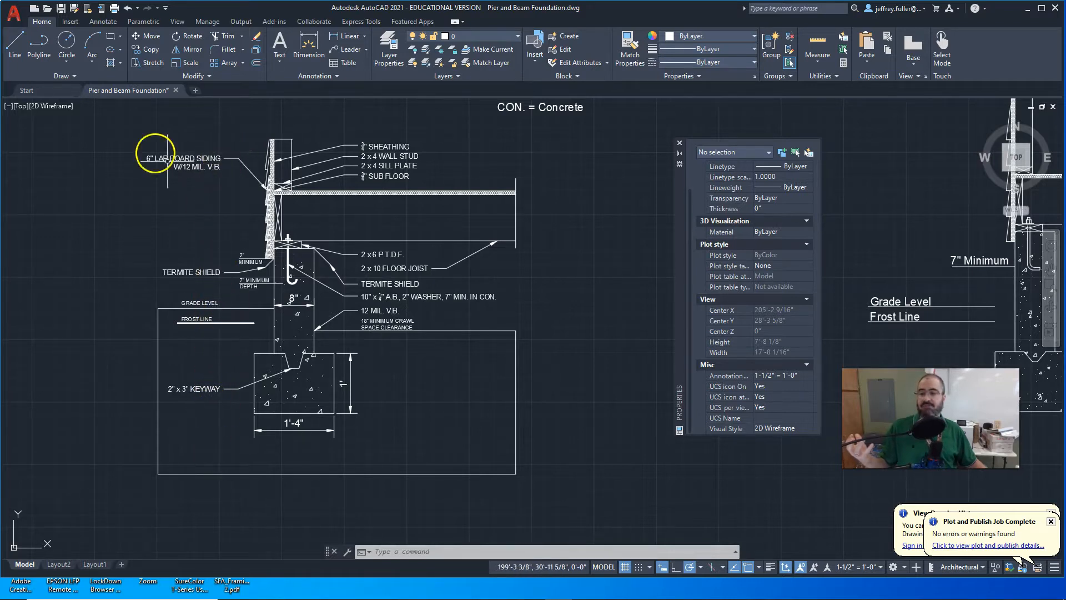
Step: Draw a vertical guide line about 4'-7" long from the lap board siding label down past the 2" x 3" keyway label
left_click(16, 42)
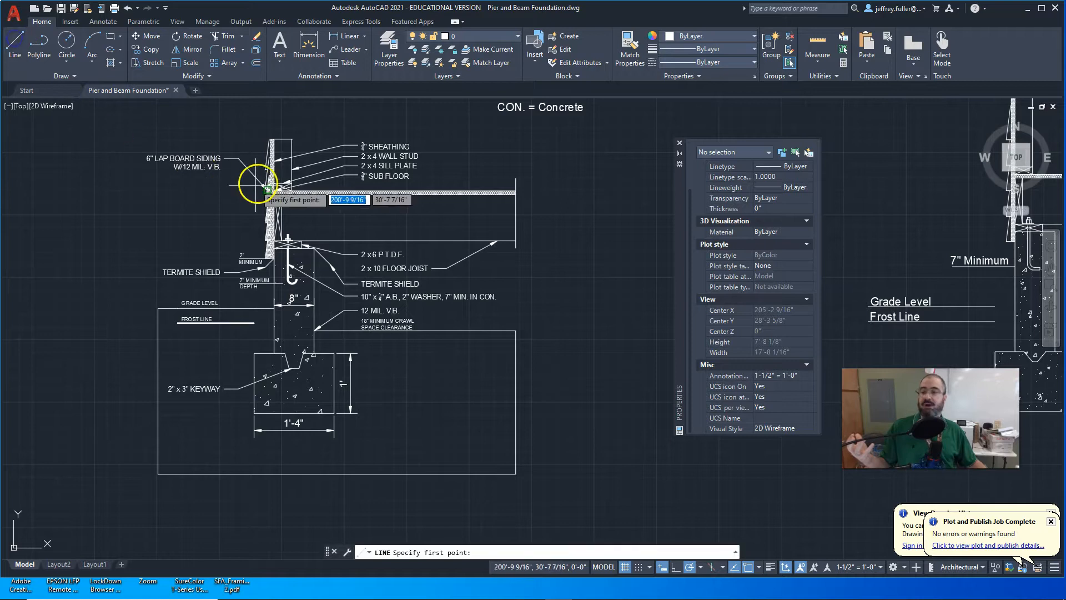
scroll(224, 148, "up", 4)
left_click(224, 148)
middle_click_drag(226, 350, 249, 75)
scroll(246, 500, "down", 8)
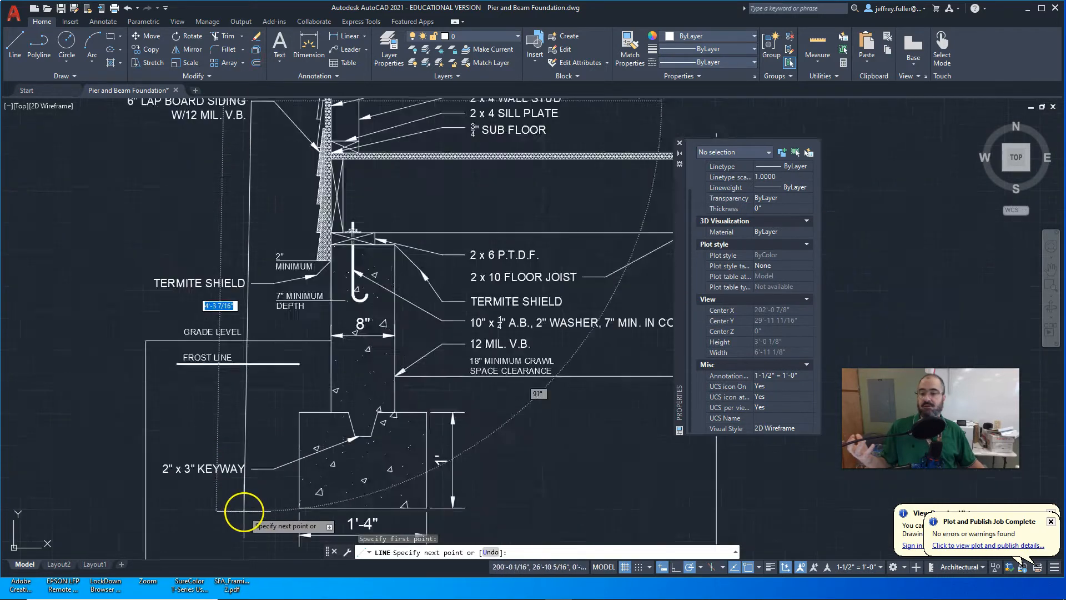
scroll(246, 510, "up", 8)
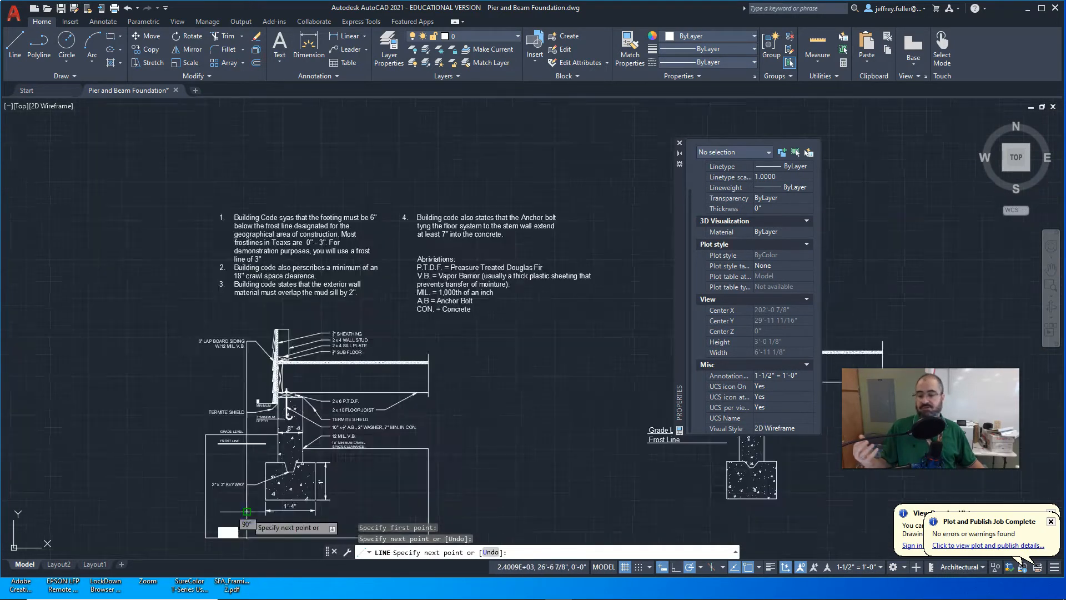
key("Escape")
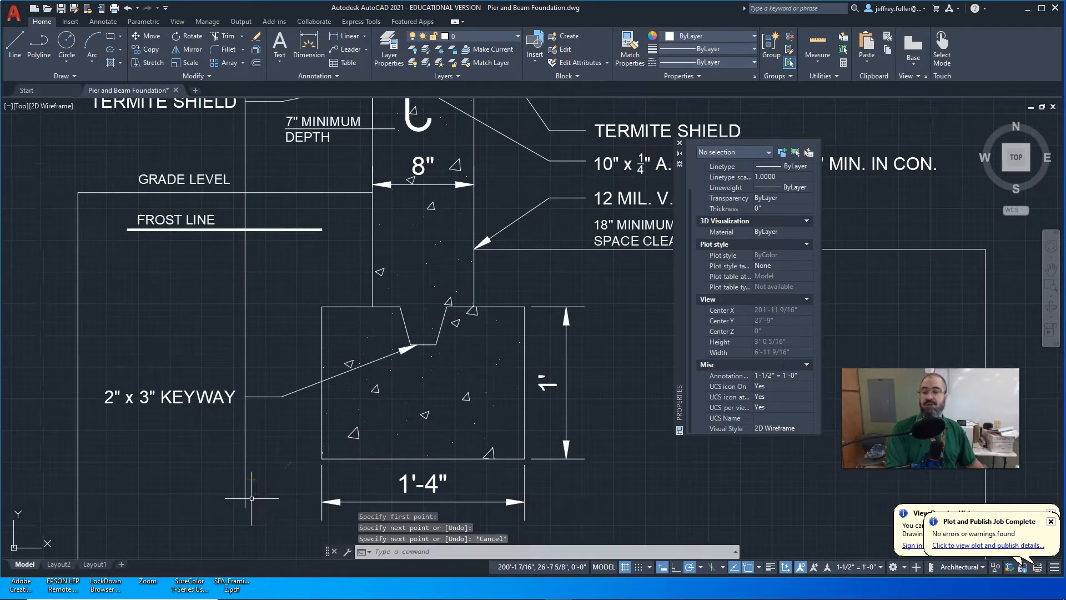
Step: Shift the FROST LINE label horizontally about 1 9/16" toward the stem wall
mouse_move(300, 288)
middle_mouse_down()
mouse_move(301, 397)
mouse_move(330, 370)
middle_mouse_up()
scroll(298, 399, "down", 3)
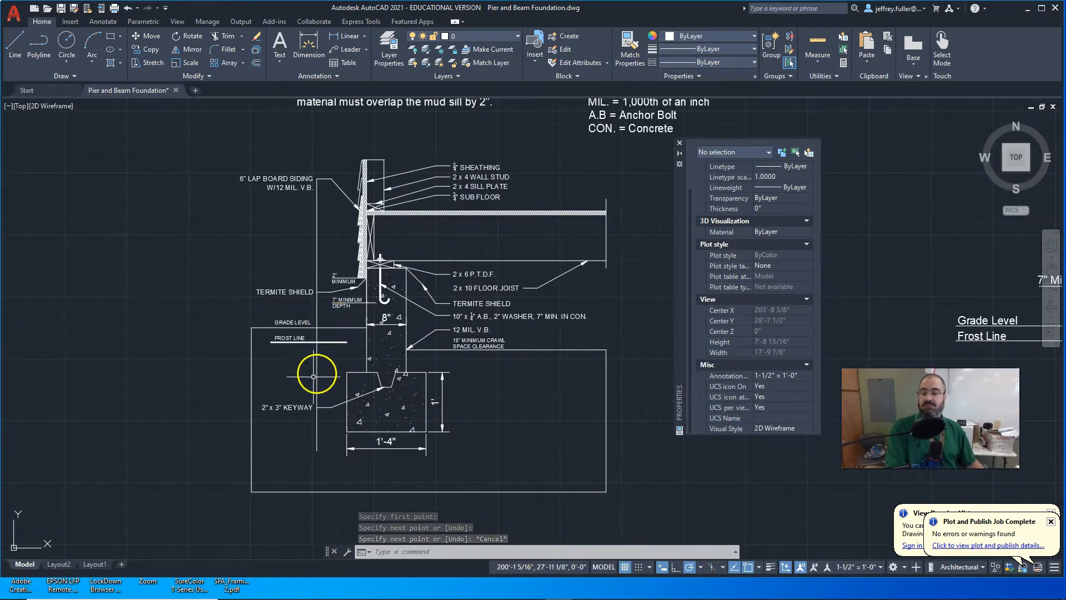
scroll(298, 348, "up", 3)
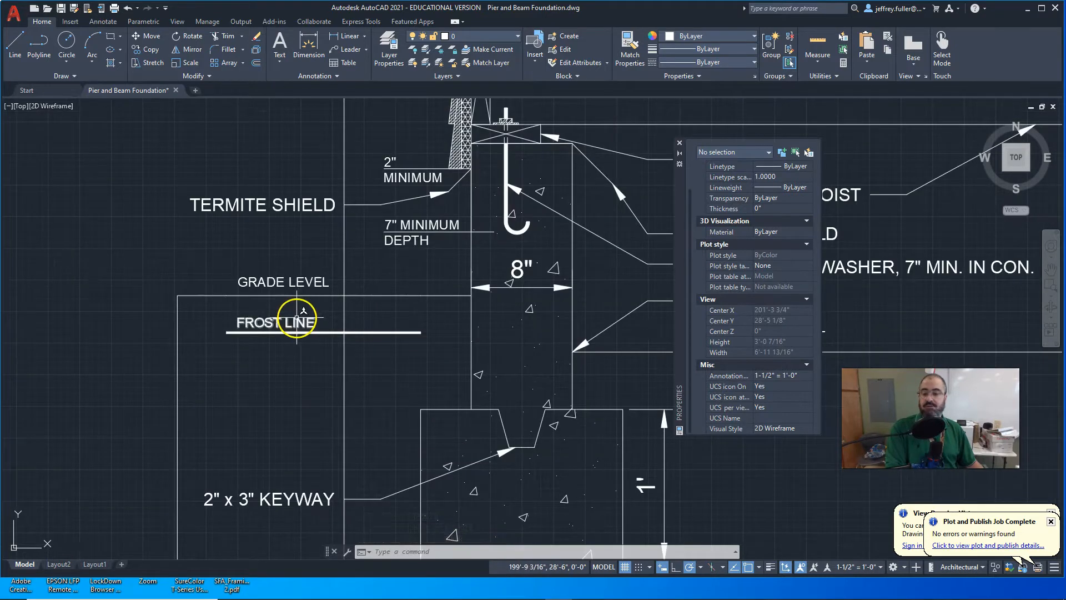
left_click(296, 319)
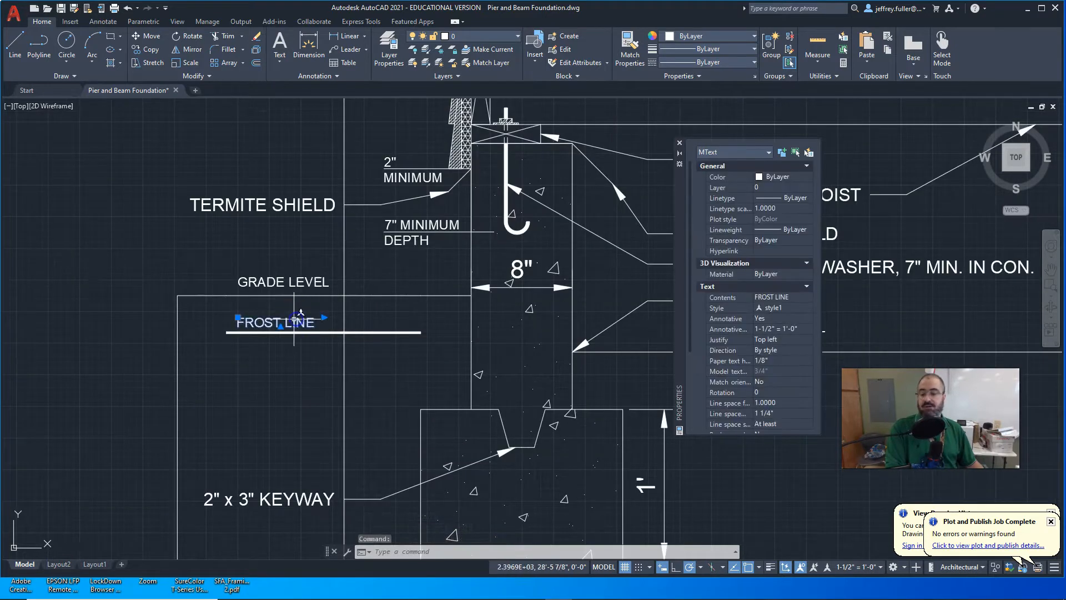
left_click(238, 318)
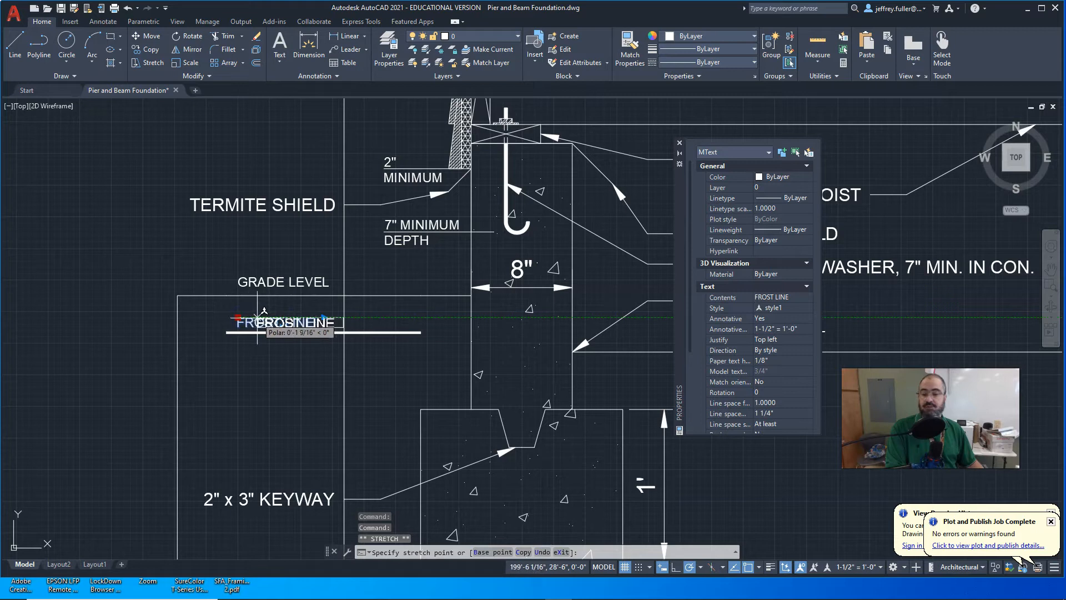
left_click(257, 322)
left_click(236, 279)
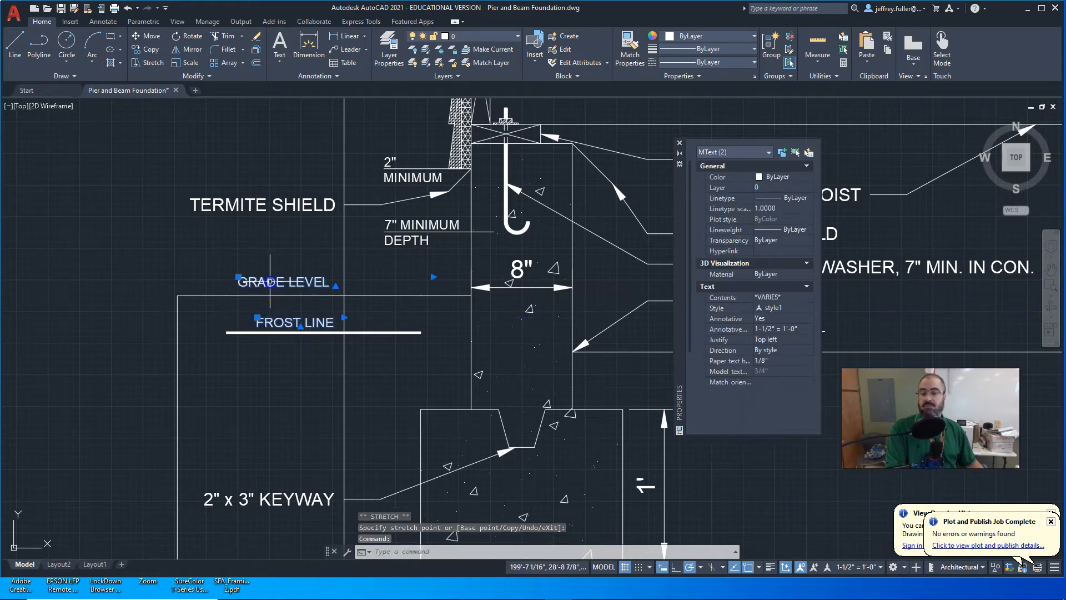
left_click(239, 277)
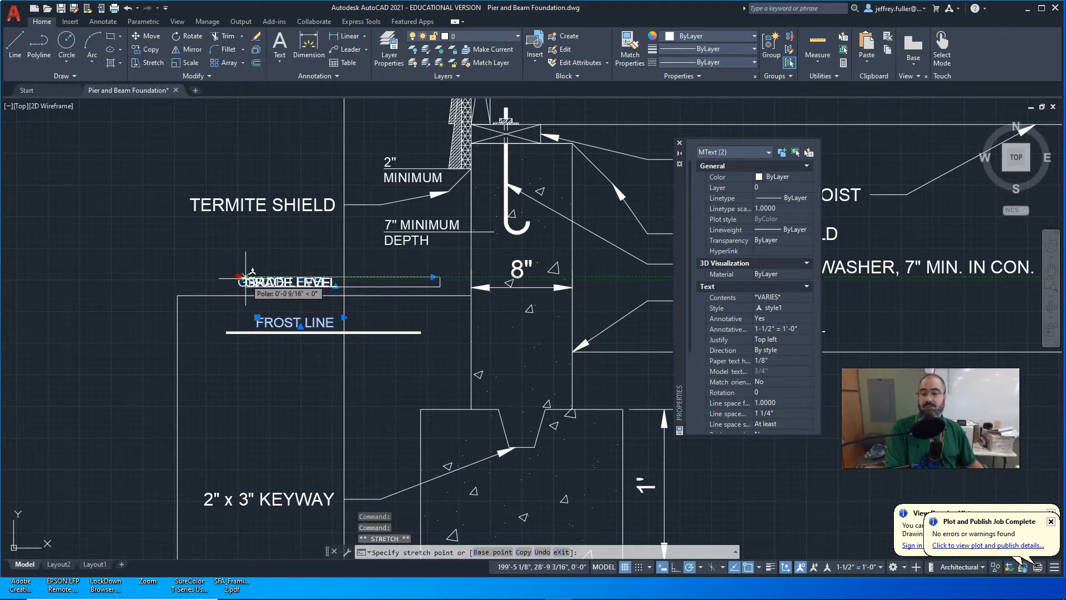
key("Escape")
key("Escape")
Step: Delete the vertical guide line running beside the labels of the annotated foundation detail
scroll(244, 286, "down", 6)
scroll(336, 411, "up", 4)
middle_click_drag(337, 426, 364, 391)
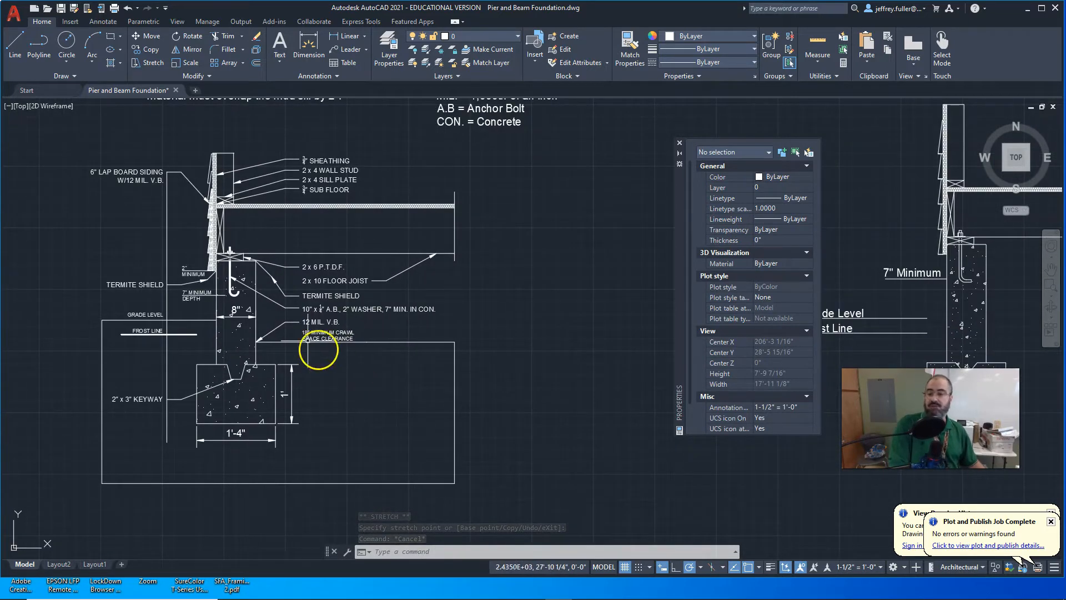
left_click(167, 219)
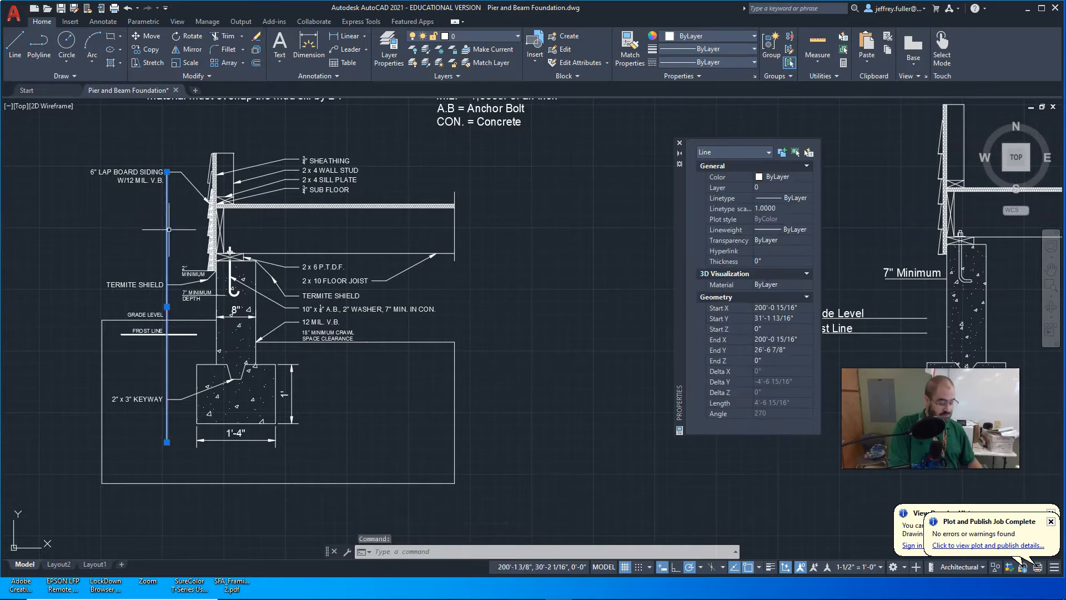
key("Delete")
Step: Examine the content settings of the Copy of Annotative multileader style before labelling the unannotated foundation detail
scroll(293, 257, "down", 3)
middle_click_drag(443, 295, 224, 295)
scroll(369, 316, "up", 2)
scroll(369, 385, "up", 2)
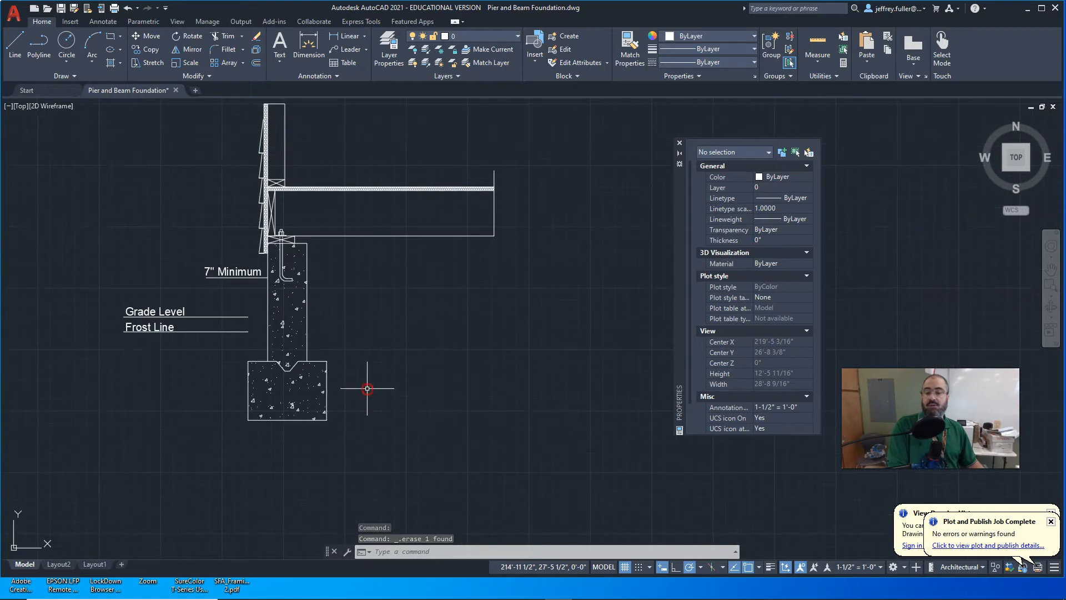
scroll(440, 381, "down", 2)
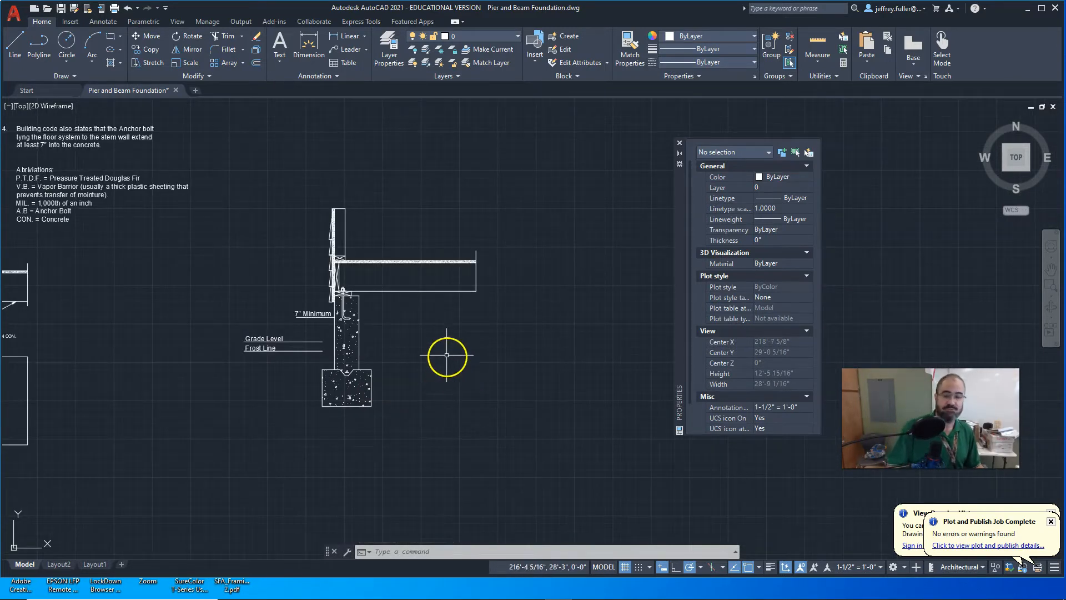
scroll(401, 356, "up", 3)
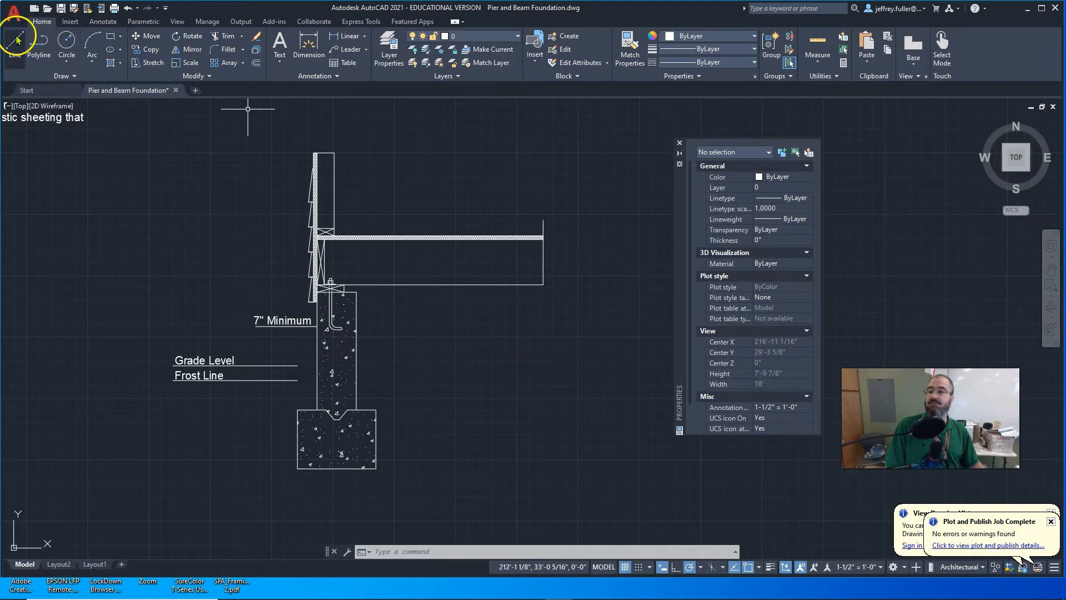
left_click(316, 76)
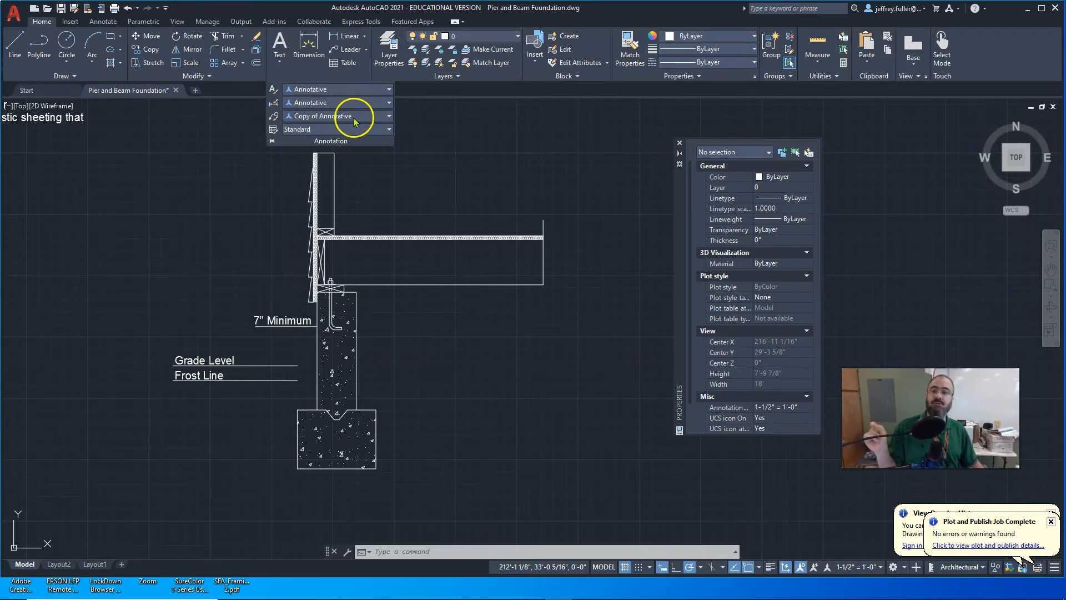
left_click(273, 116)
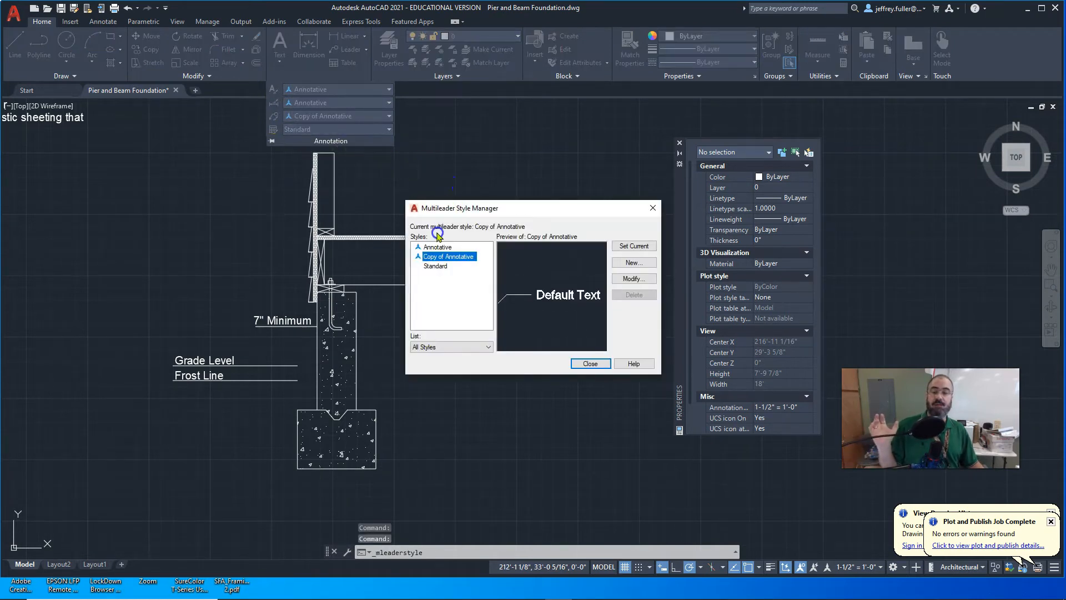
left_click(443, 246)
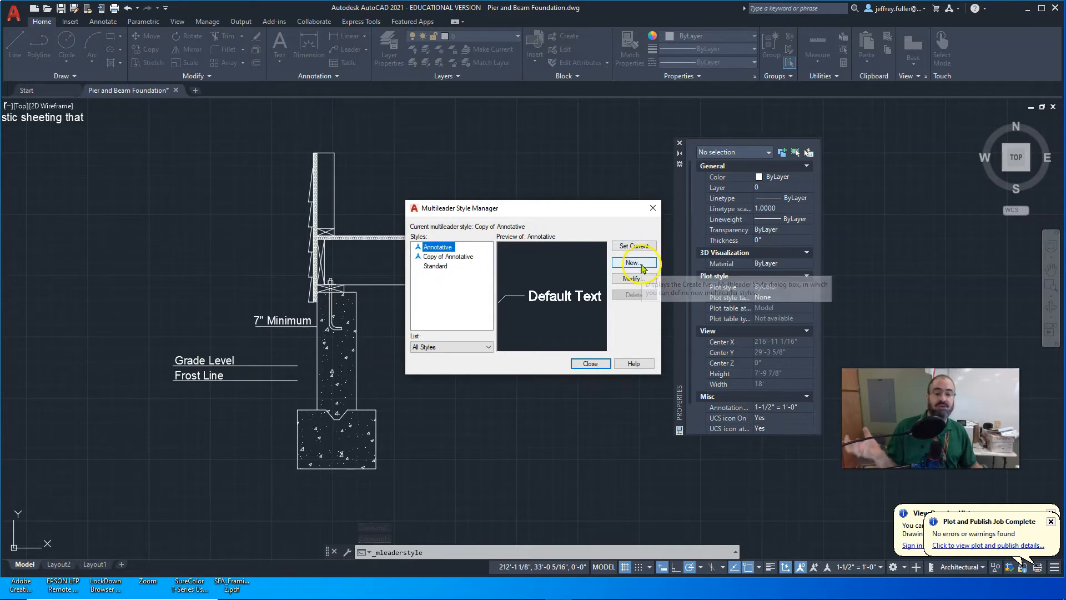
left_click(458, 257)
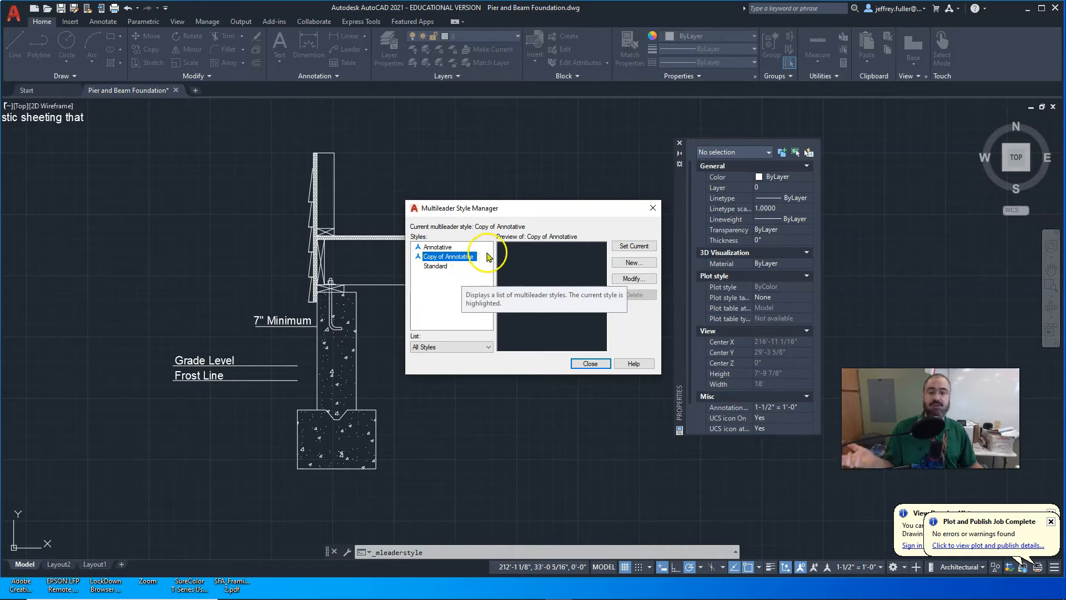
left_click(633, 278)
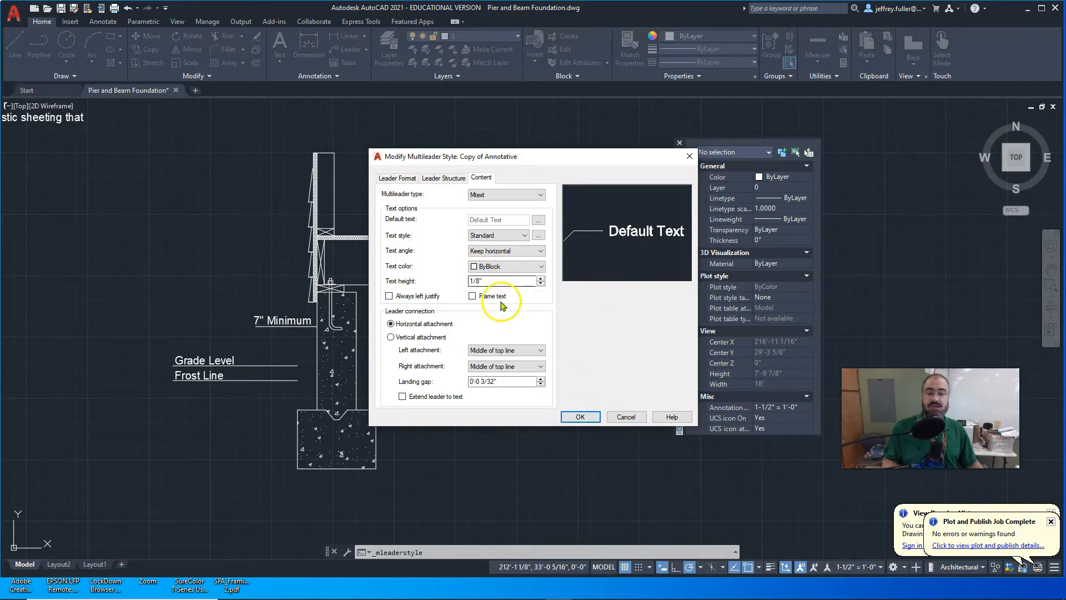
left_click(589, 418)
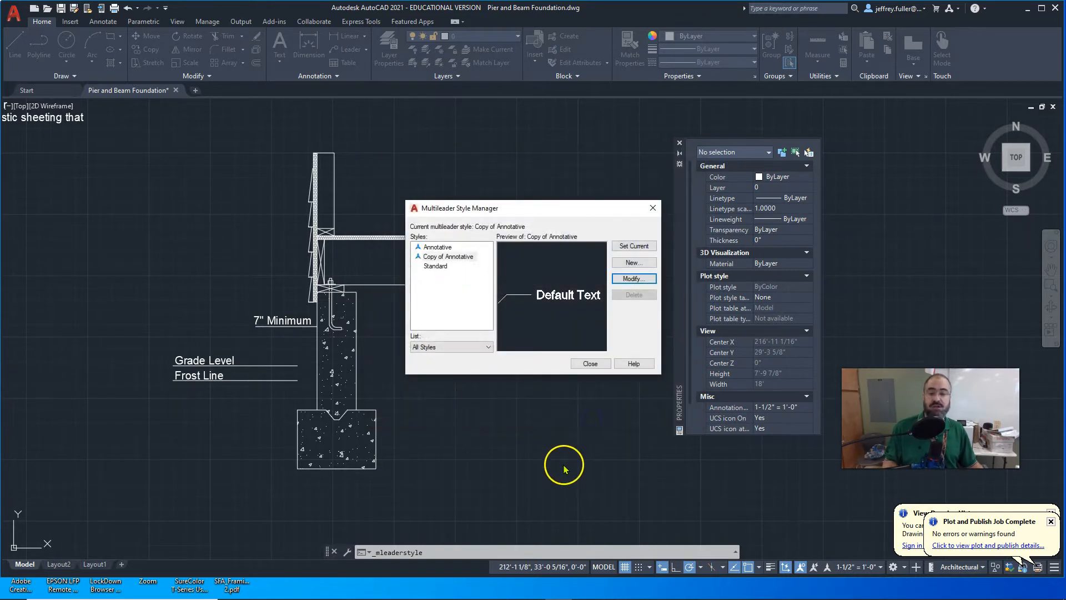
left_click(590, 364)
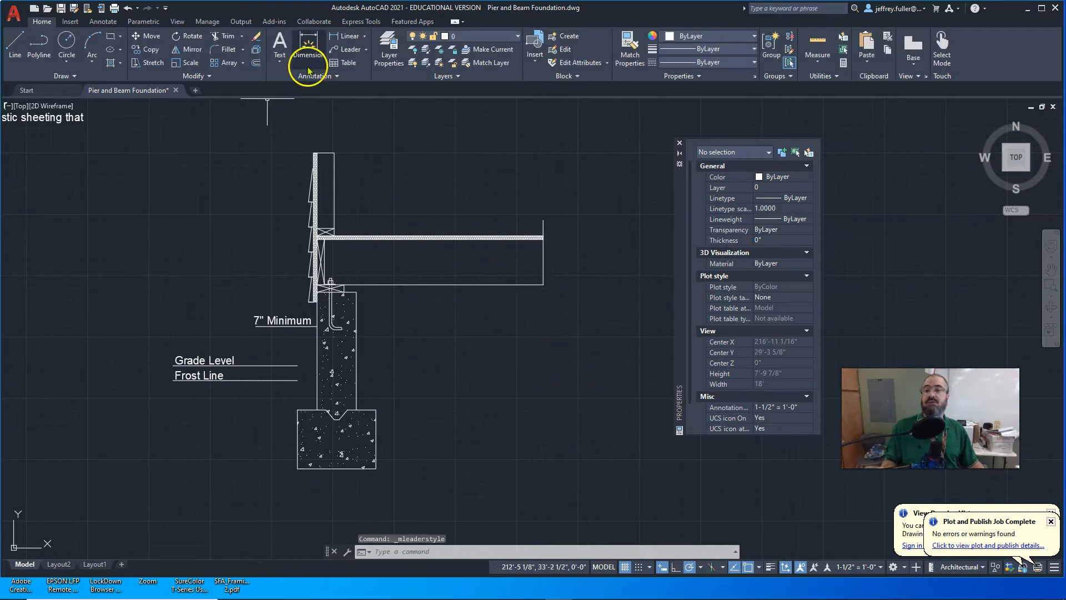
Step: Add a multileader reading "2 x 6 MUD SILL" to the unannotated detail, with its arrowhead on the end of the mud sill
left_click(349, 49)
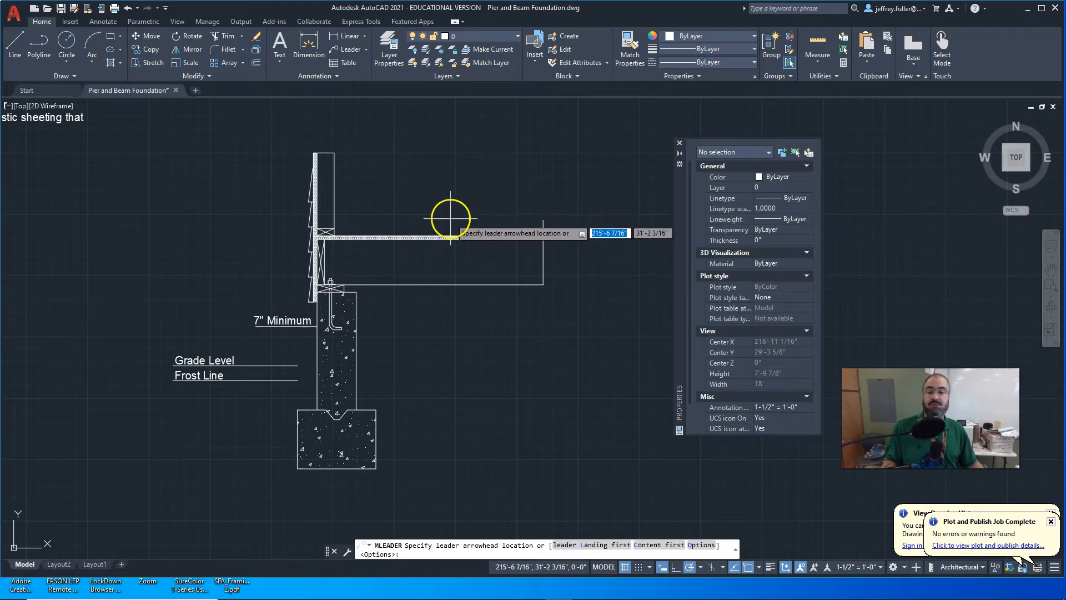
scroll(409, 393, "up", 2)
middle_click_drag(409, 393, 444, 318)
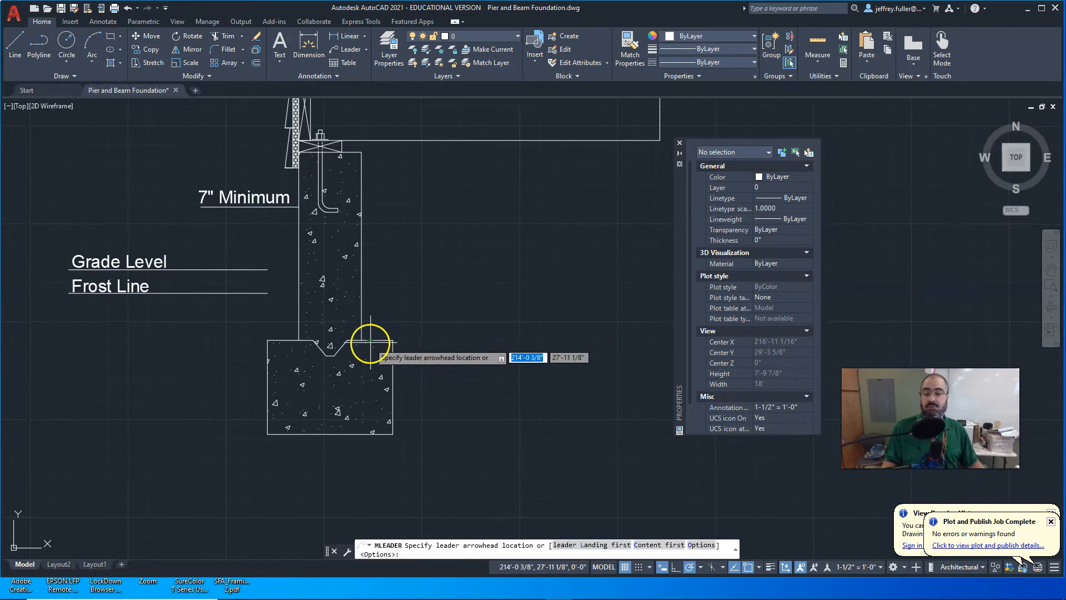
scroll(381, 376, "down", 6)
scroll(311, 363, "up", 5)
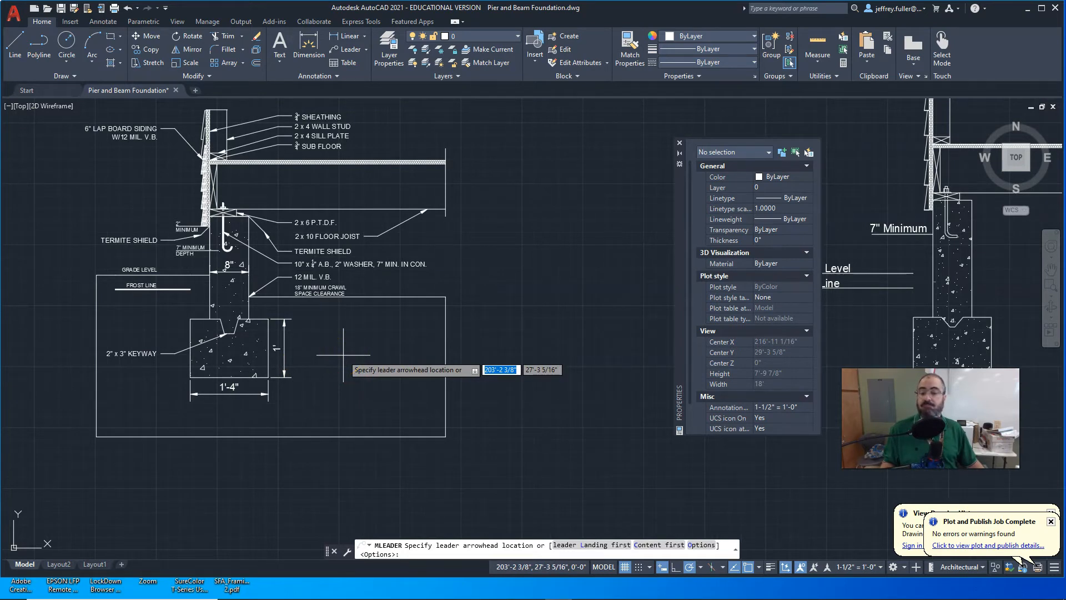
middle_click_drag(343, 355, 1, 387)
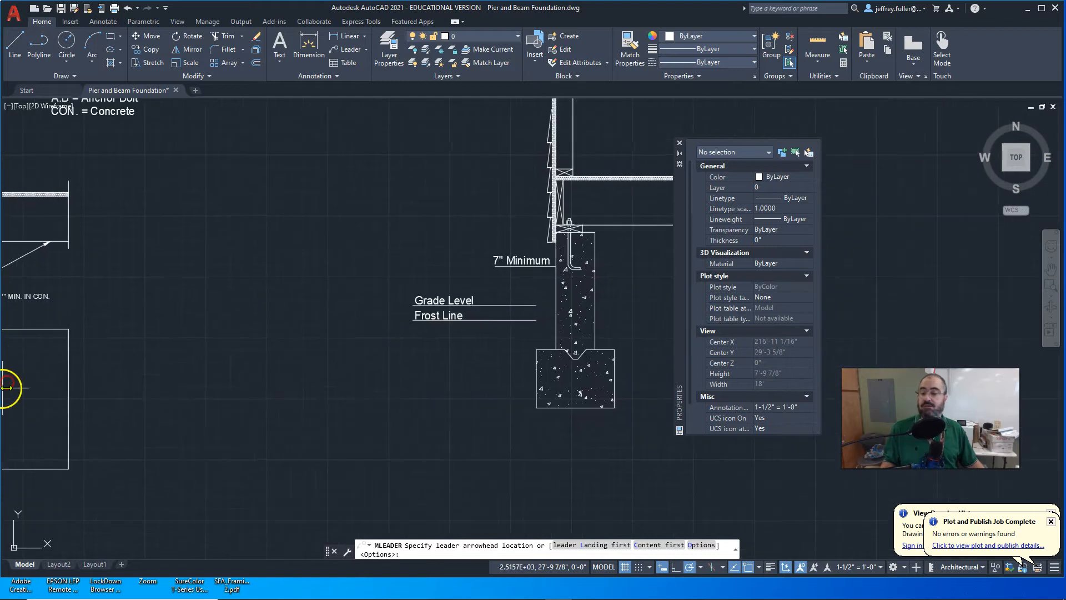
mouse_move(408, 369)
middle_mouse_down()
mouse_move(48, 380)
mouse_move(578, 381)
middle_mouse_up()
middle_click_drag(130, 380, 345, 382)
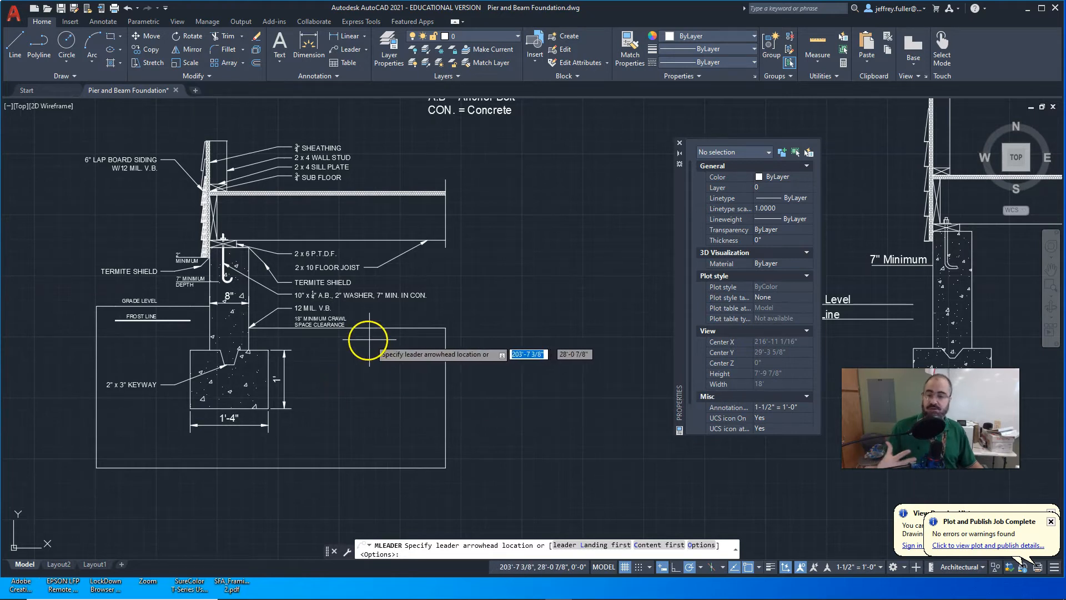
middle_click_drag(381, 350, 3, 370)
scroll(300, 333, "up", 5)
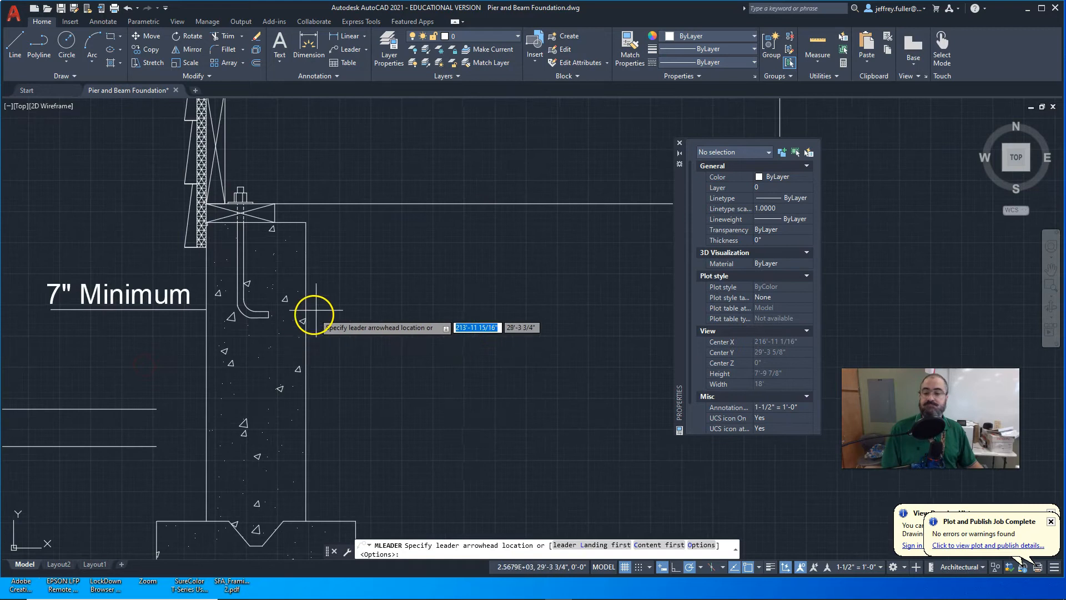
left_click(275, 212)
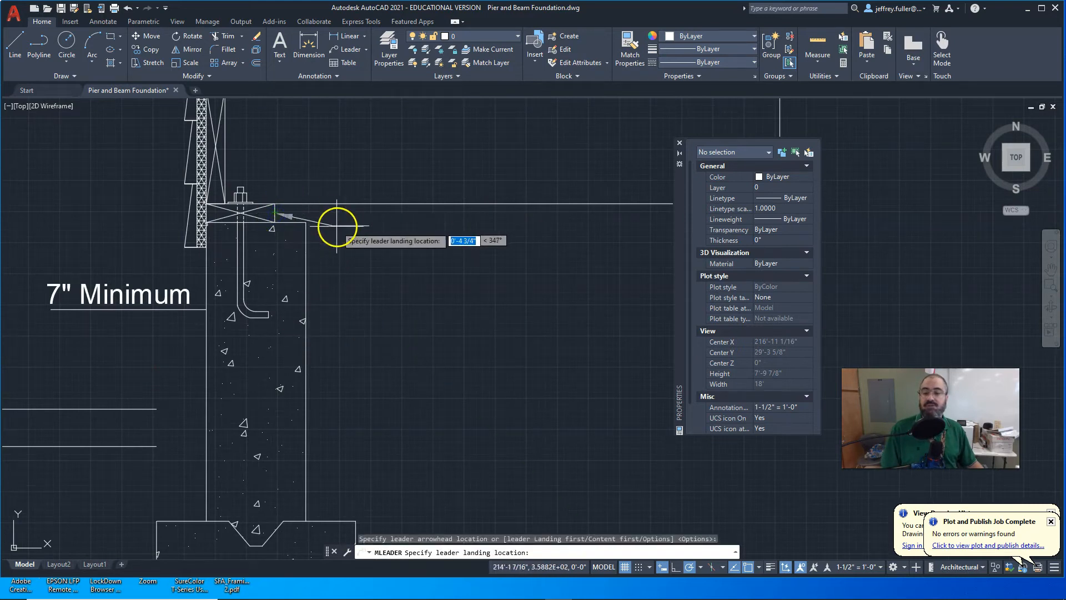
left_click(381, 233)
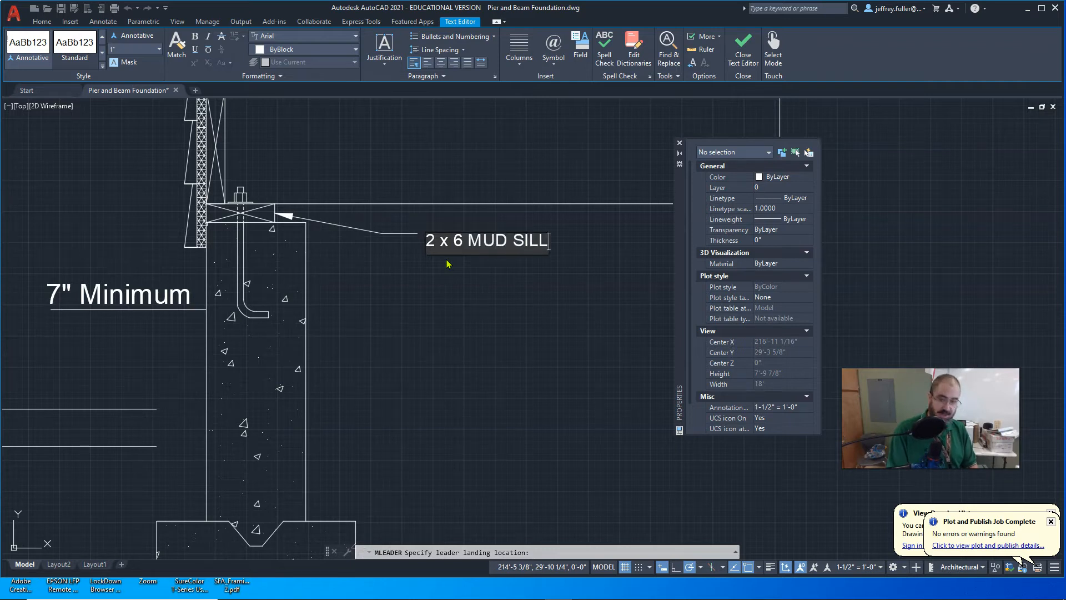
left_click(466, 304)
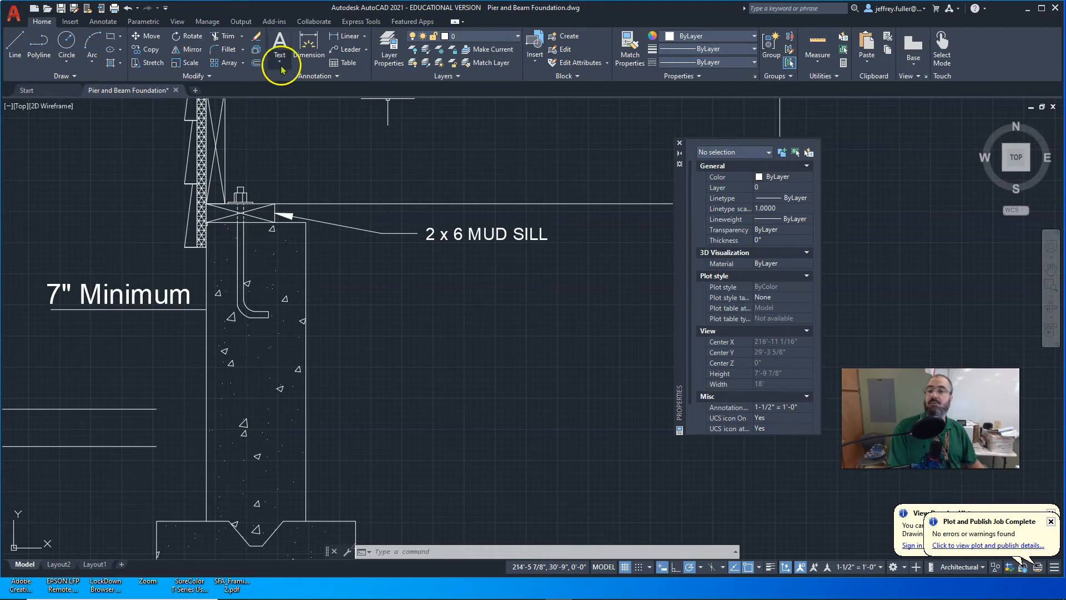
Step: Add a multileader reading "1/2" A.B. W/ 2" WASHER" pointing to the anchor bolt, its landing aligned below the mud sill leader's landing
left_click(344, 48)
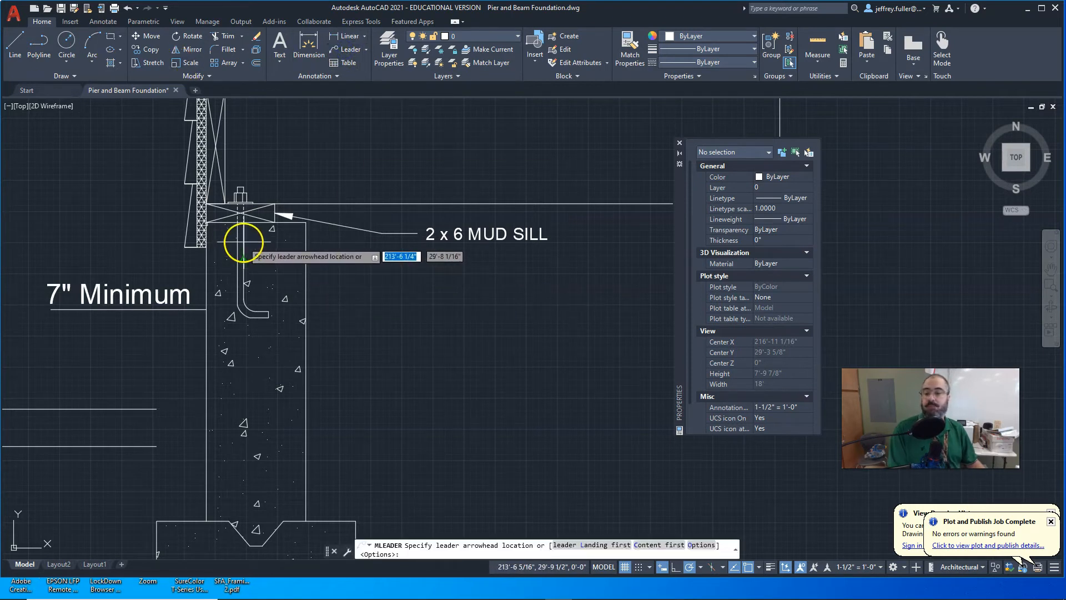
left_click(245, 258)
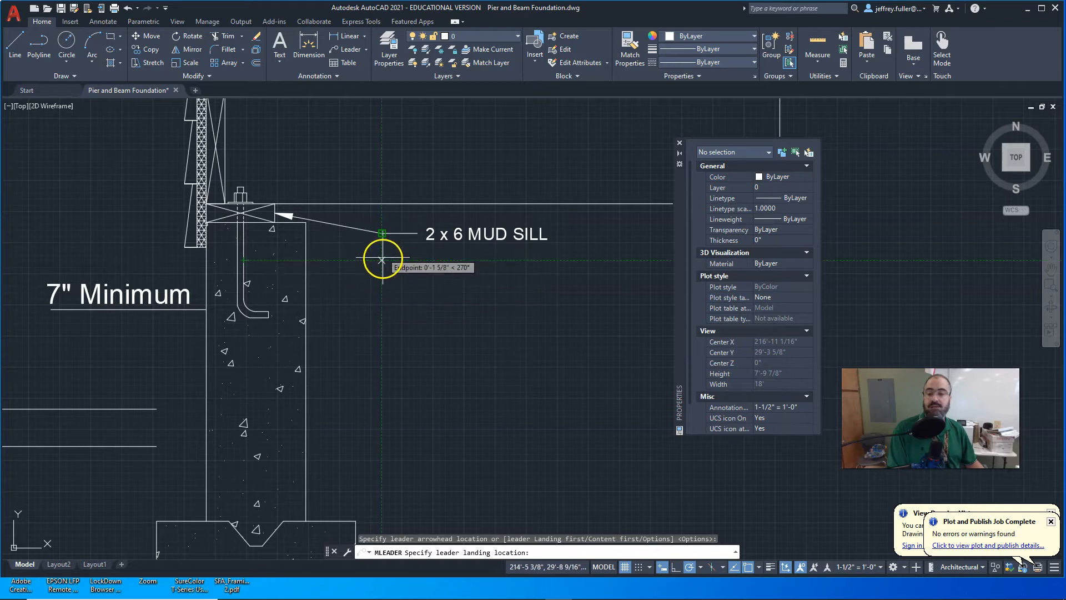
left_click(381, 288)
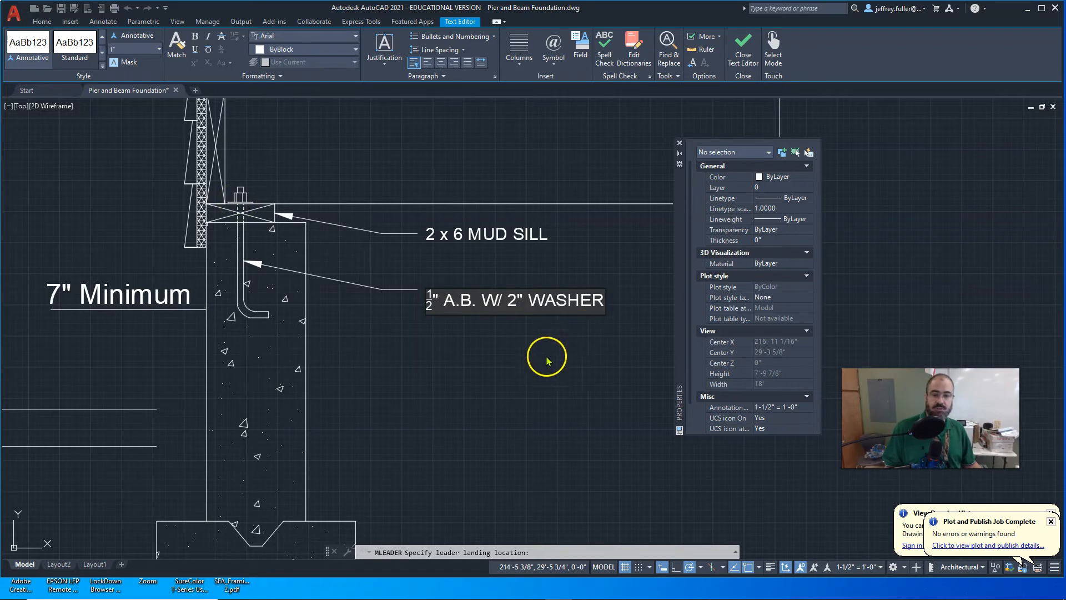
left_click(503, 379)
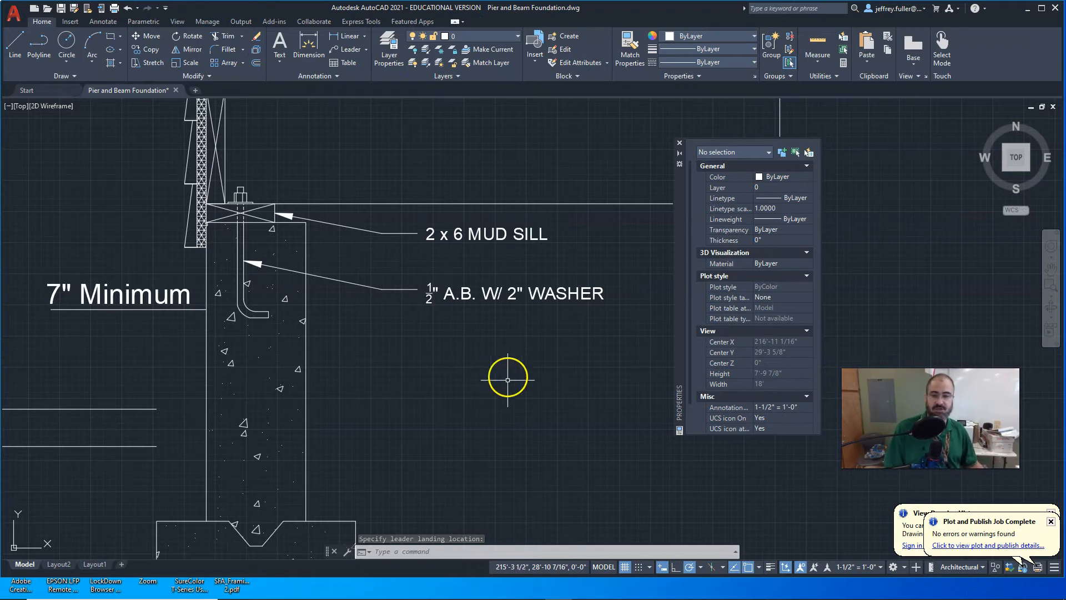
Step: Compare the unannotated detail with the annotated reference detail, checking its grade lines and crawl space clearance
scroll(511, 366, "down", 6)
scroll(504, 366, "up", 2)
middle_click_drag(526, 390, 499, 374)
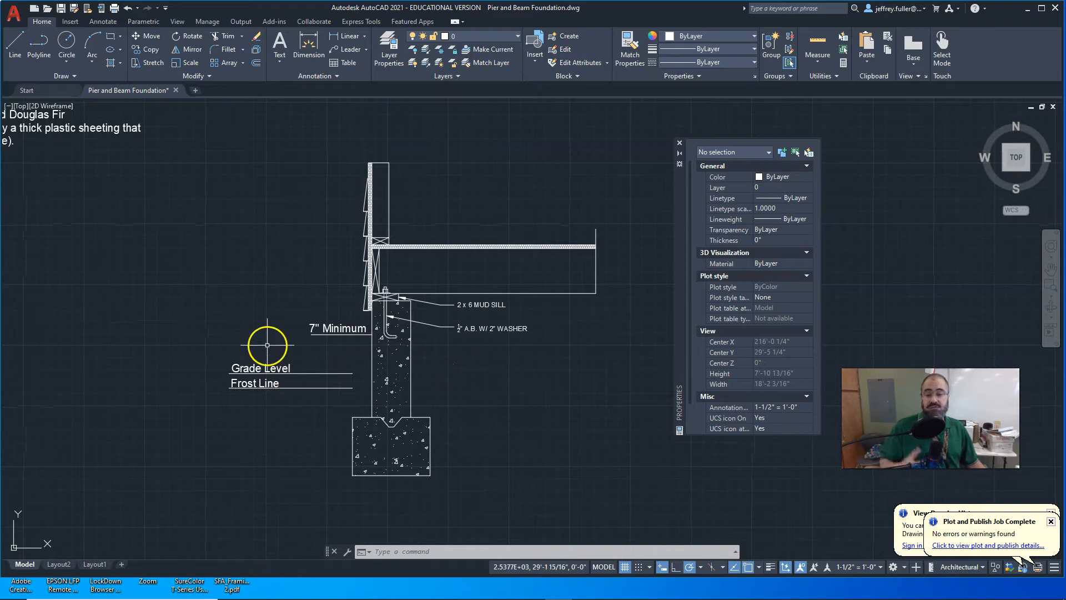
middle_click_drag(227, 333, 699, 317)
mouse_move(242, 359)
middle_mouse_down()
mouse_move(339, 359)
mouse_move(381, 332)
middle_mouse_up()
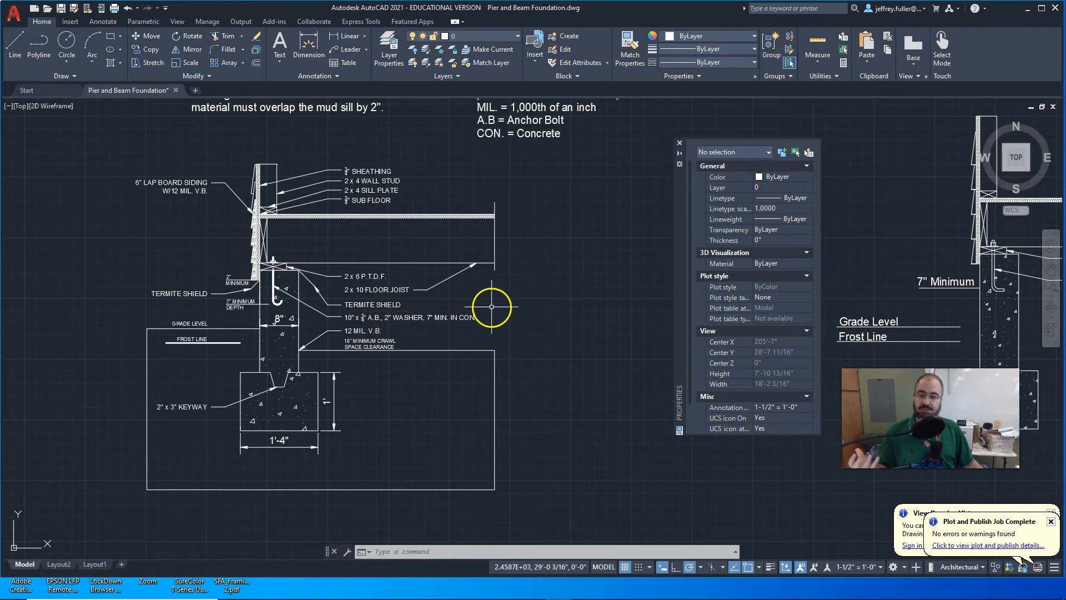
middle_click_drag(479, 318, 62, 315)
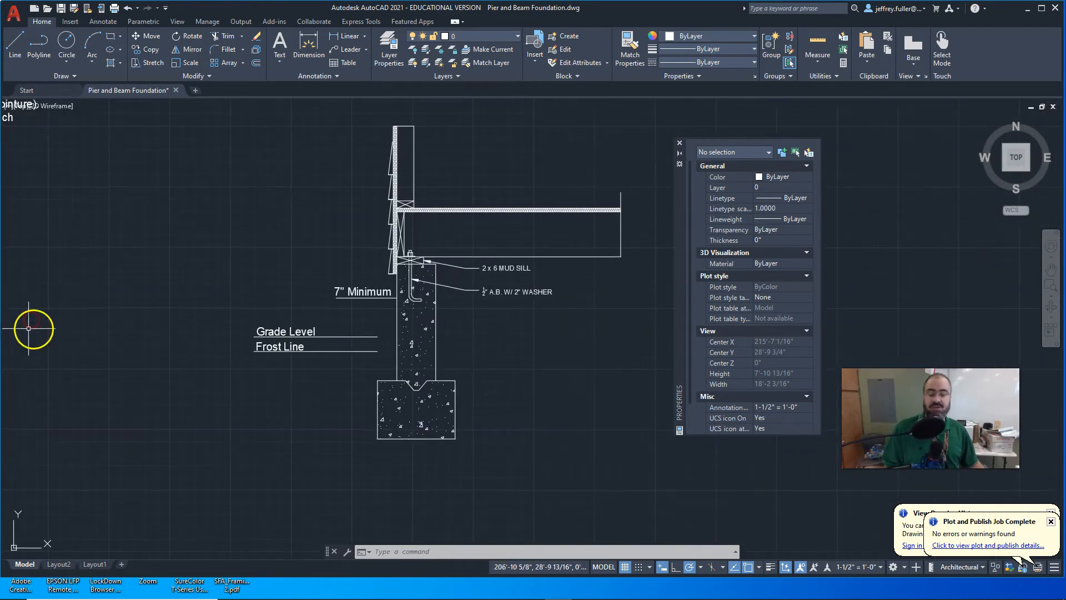
mouse_move(168, 292)
middle_mouse_down()
mouse_move(638, 229)
mouse_move(147, 257)
middle_mouse_up()
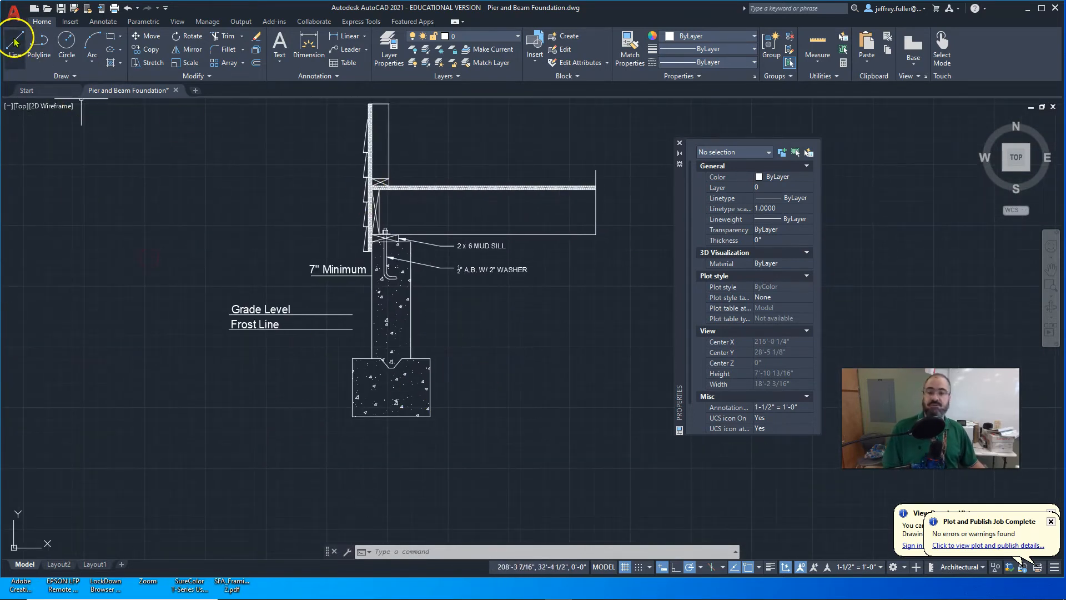
Step: Offset the bottom line of the floor joist 18" downward to mark the crawl space ground level
left_click(569, 234)
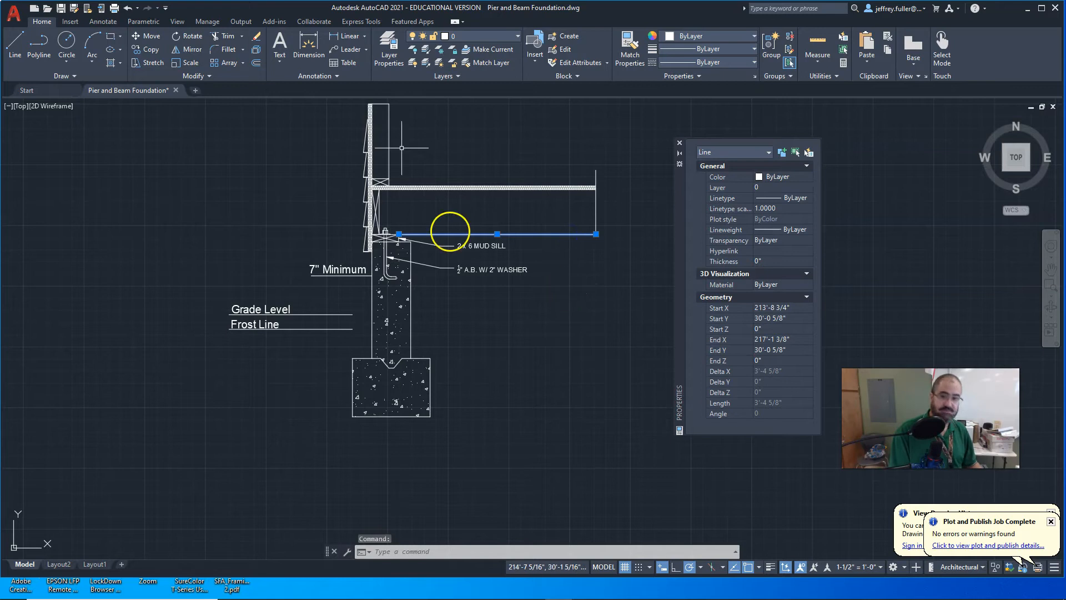
left_click(255, 63)
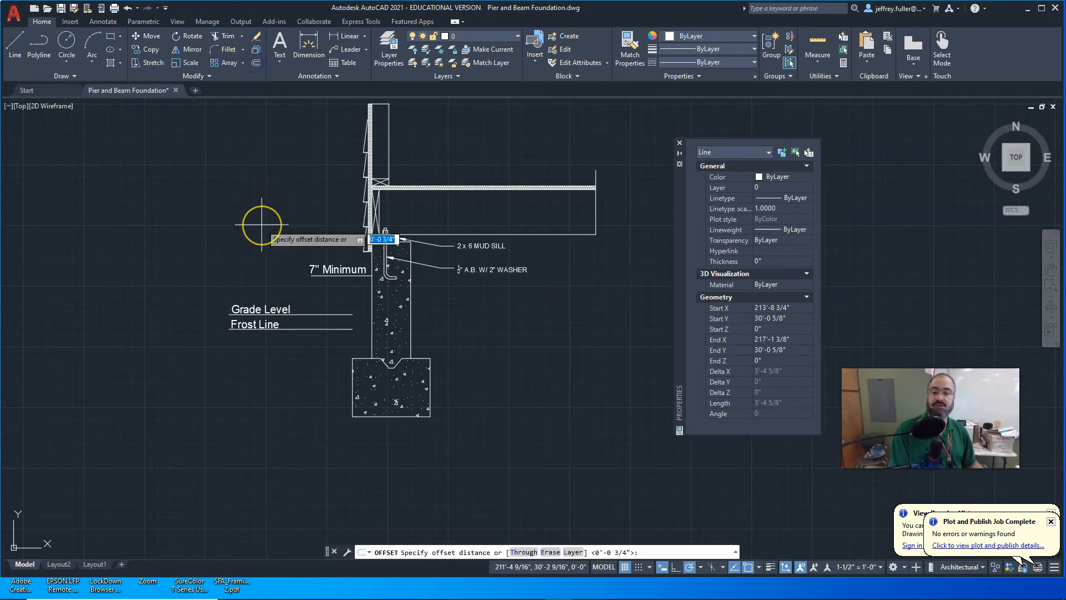
key("Return")
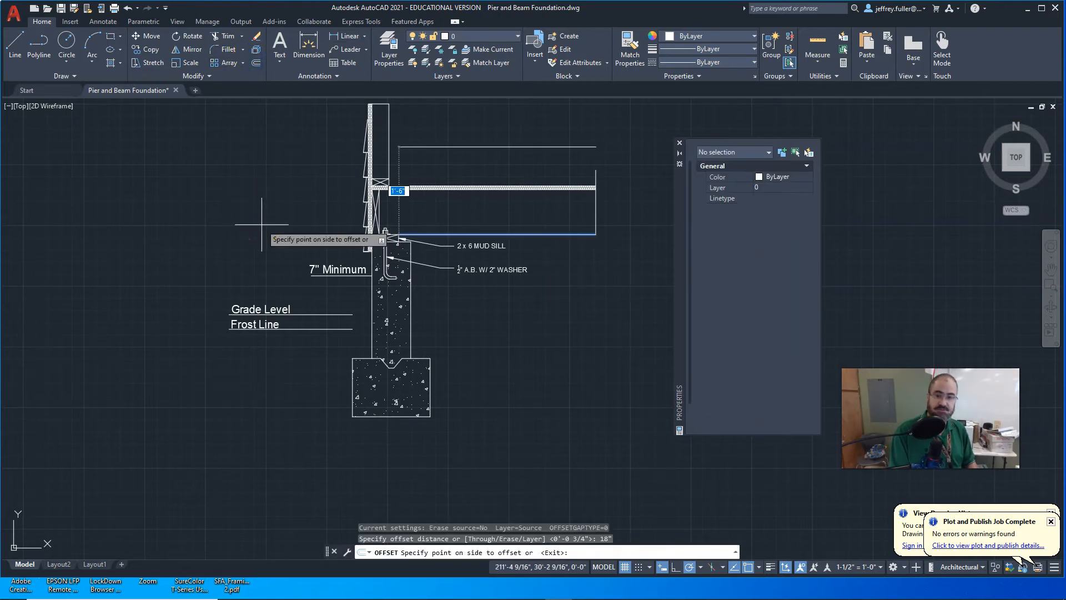
left_click(489, 233)
left_click(550, 353)
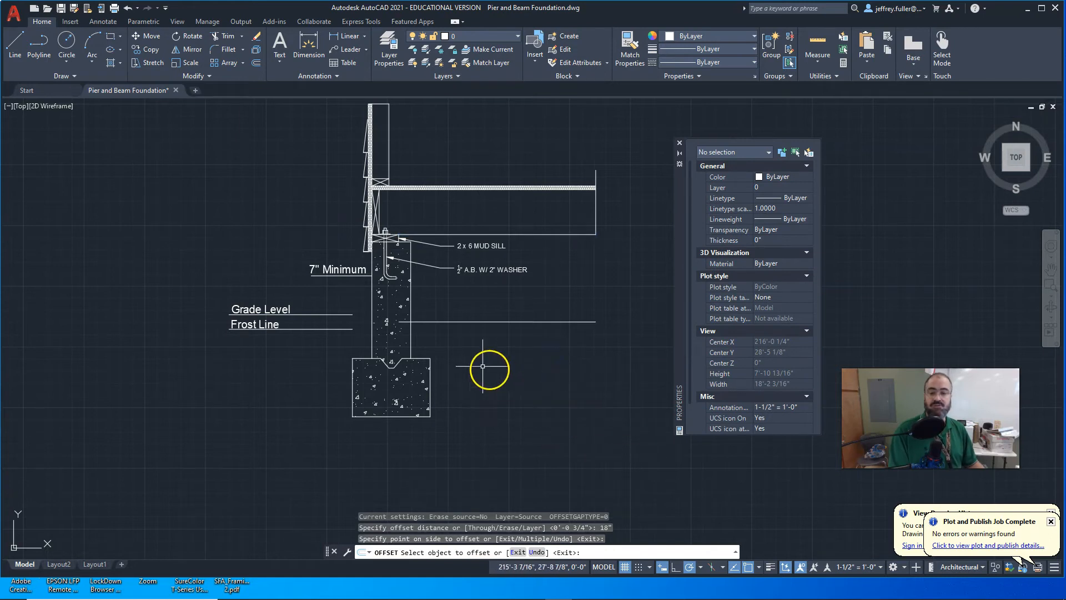
key("Escape")
Step: Shorten the offset ground line so that it starts at the inner face of the stem wall
scroll(448, 361, "up", 4)
left_click(370, 263)
left_click(321, 262)
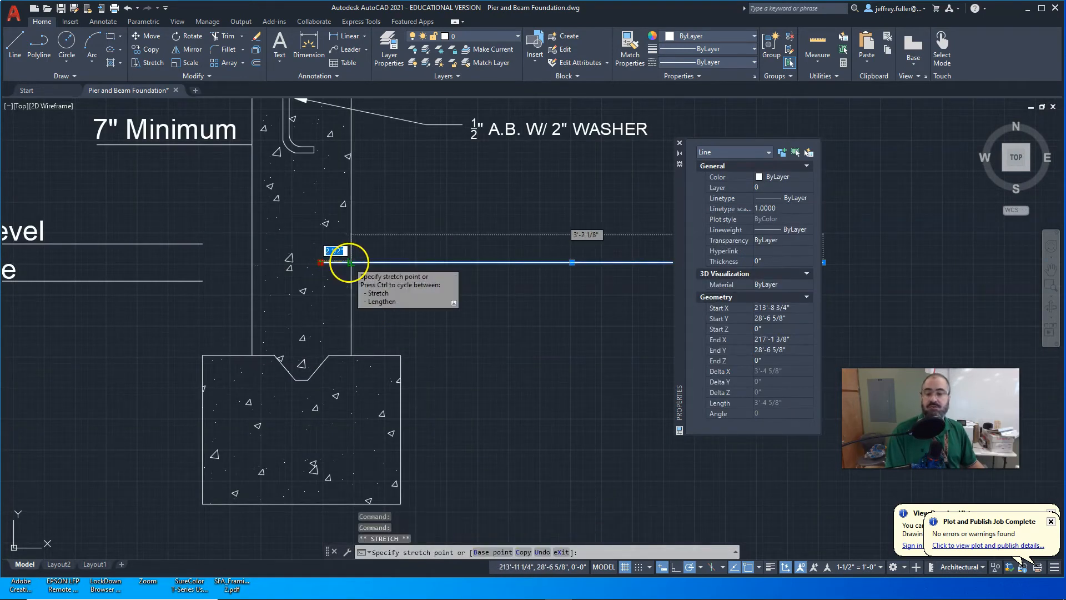
key("Escape")
Step: Draw a 10' horizontal line outward from the stem wall's outer face, level with the Grade Level line
mouse_move(341, 348)
middle_mouse_down()
mouse_move(422, 309)
mouse_move(565, 291)
middle_mouse_up()
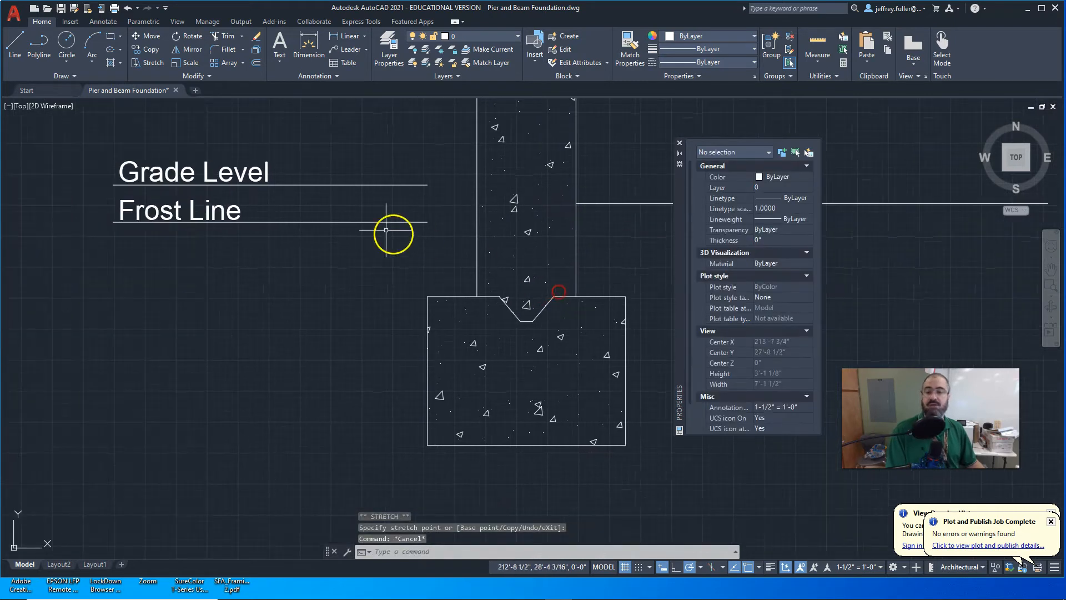
scroll(363, 207, "down", 4)
middle_click_drag(348, 258, 394, 281)
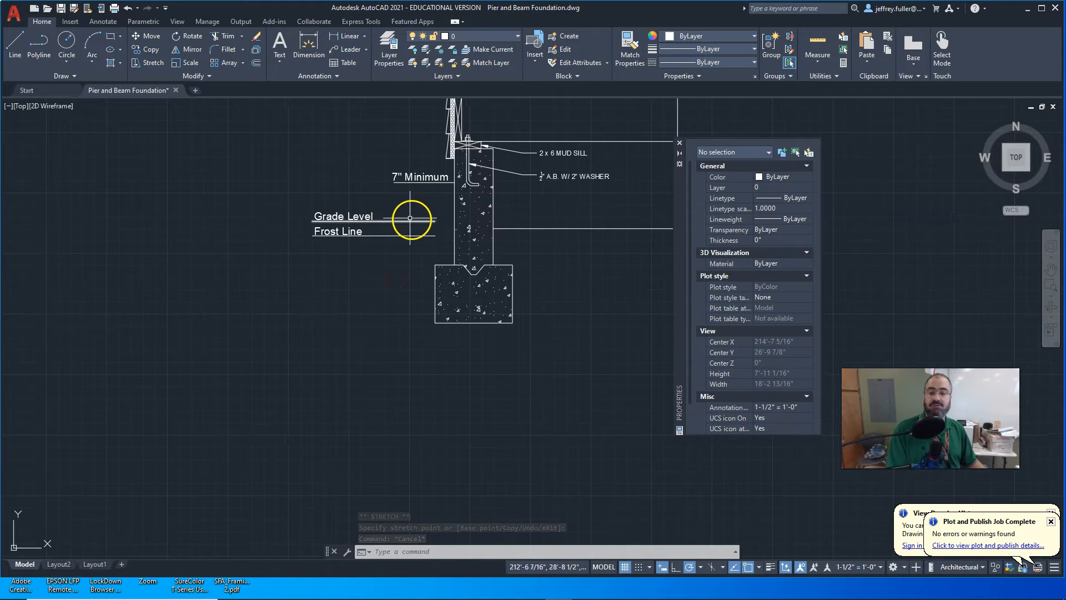
scroll(414, 204, "down", 4)
mouse_move(267, 278)
middle_mouse_down()
mouse_move(509, 294)
mouse_move(267, 272)
middle_mouse_up()
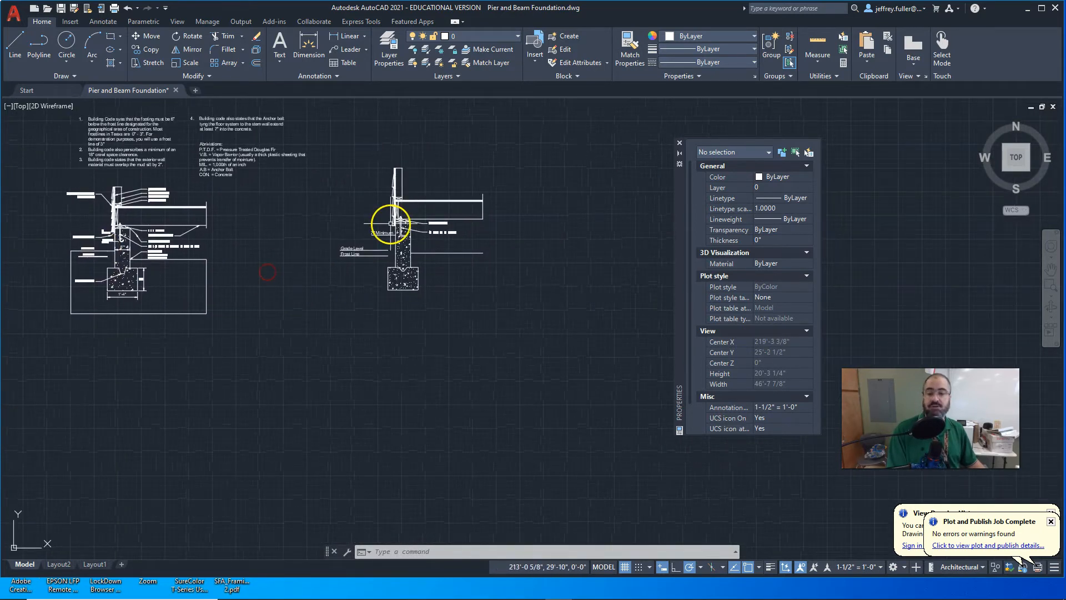
scroll(388, 226, "up", 4)
scroll(348, 261, "up", 2)
middle_click_drag(348, 262, 366, 210)
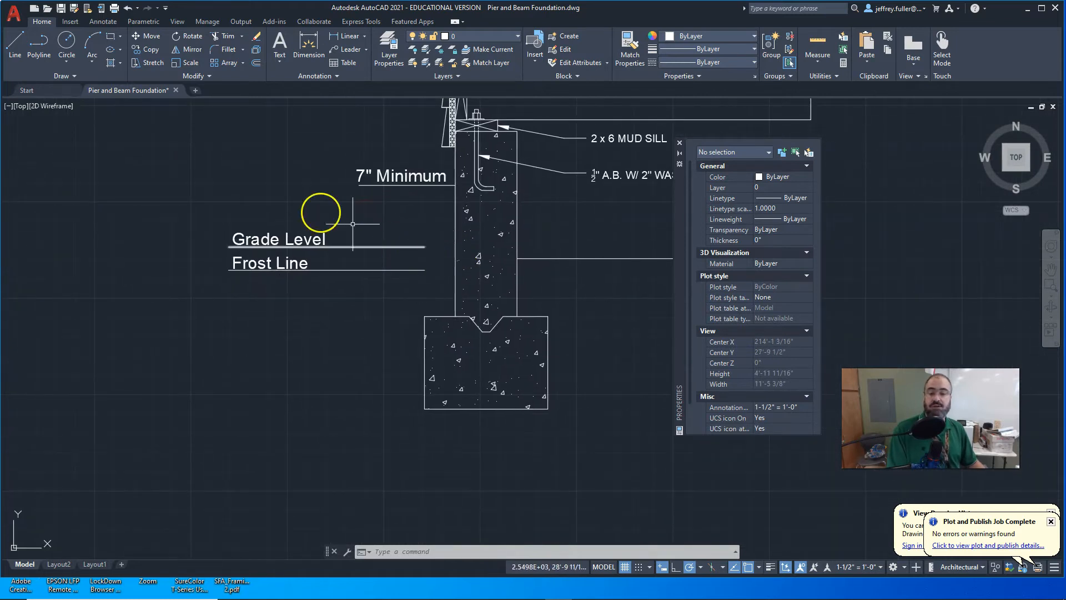
left_click(16, 43)
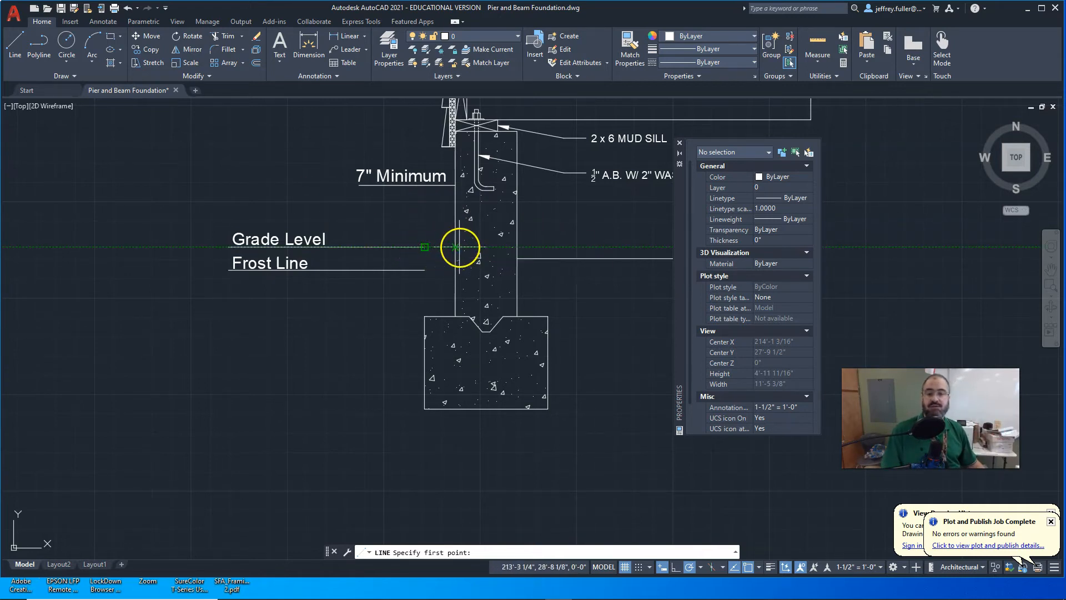
left_click(456, 247)
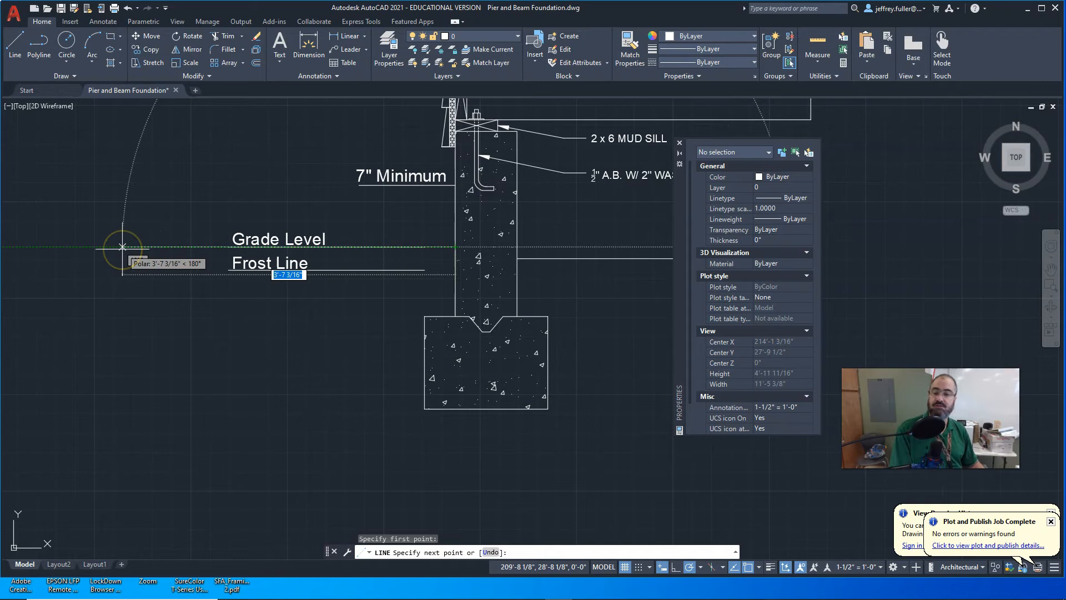
type("10'")
key("Return")
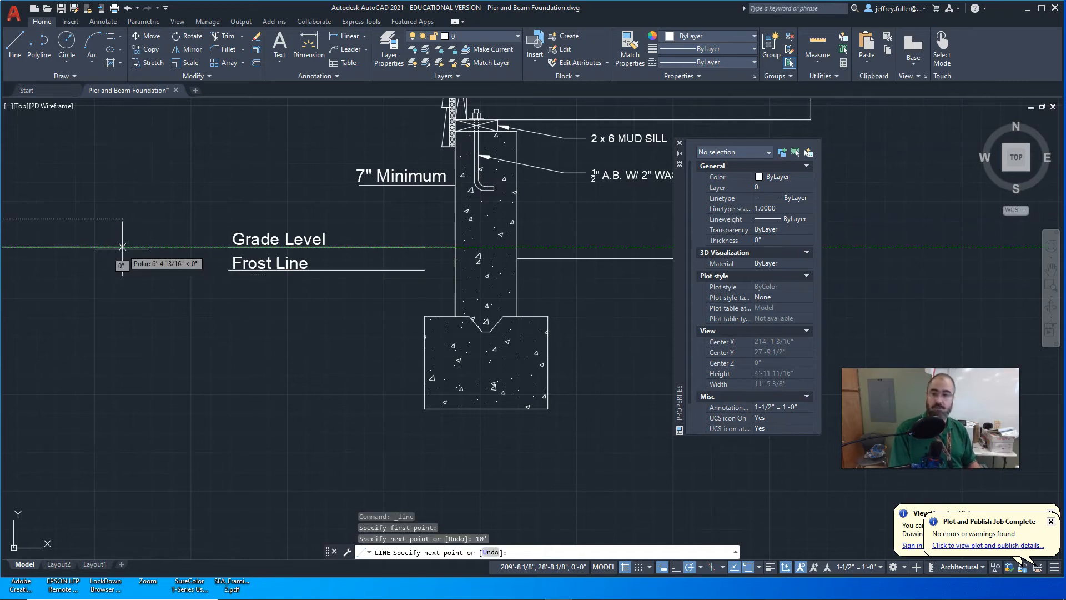
Step: Continue the line 6" straight down and bring it back to its starting point on the stem wall as a slope
scroll(123, 246, "down", 6)
middle_click_drag(150, 273, 414, 303)
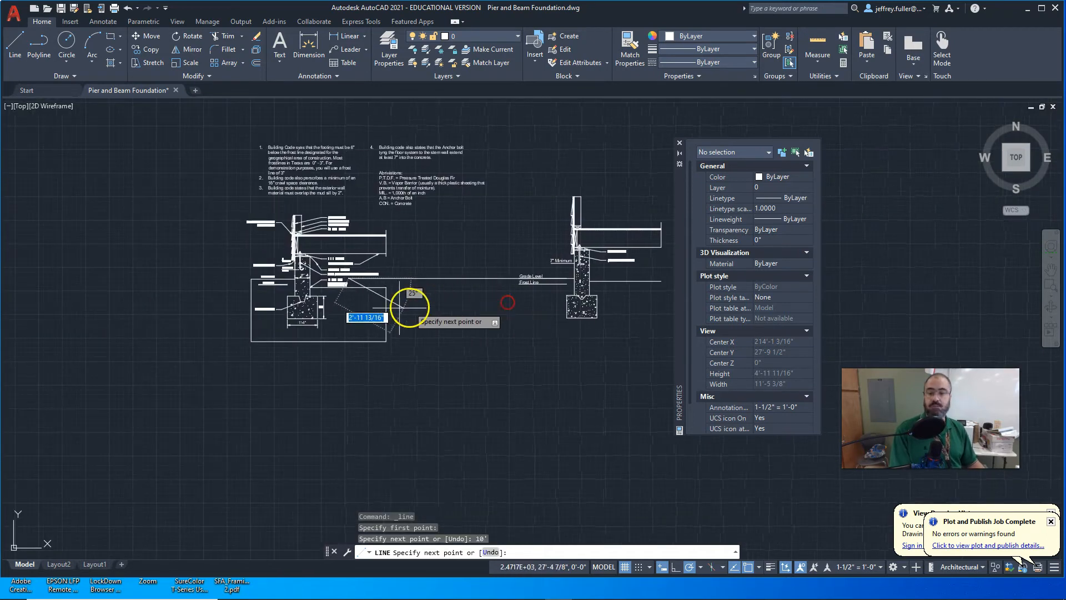
scroll(356, 306, "up", 4)
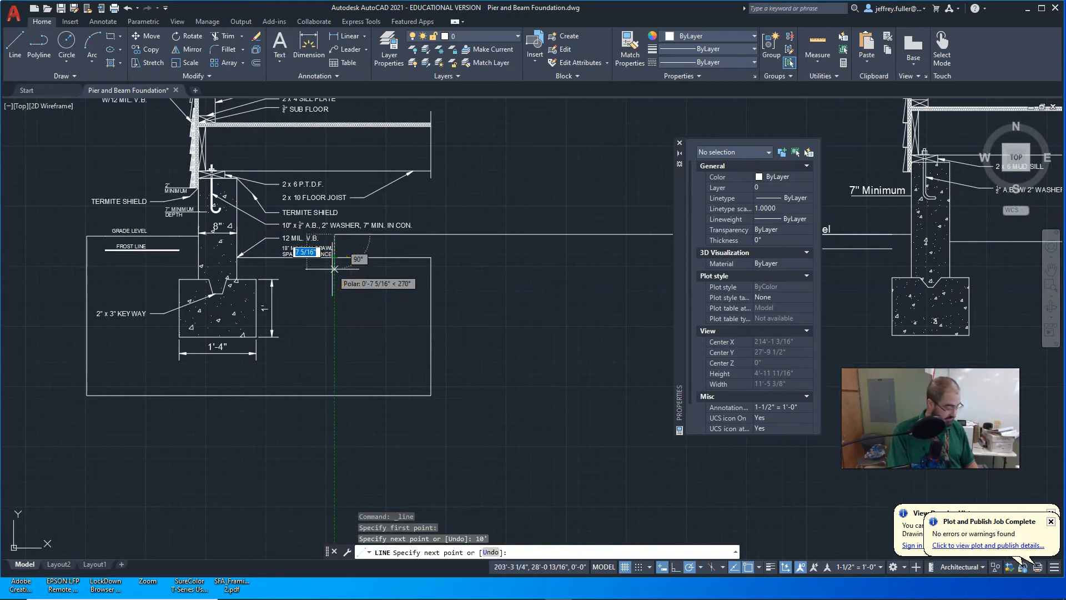
type("6\"")
key("Return")
middle_click_drag(449, 252, 0, 313)
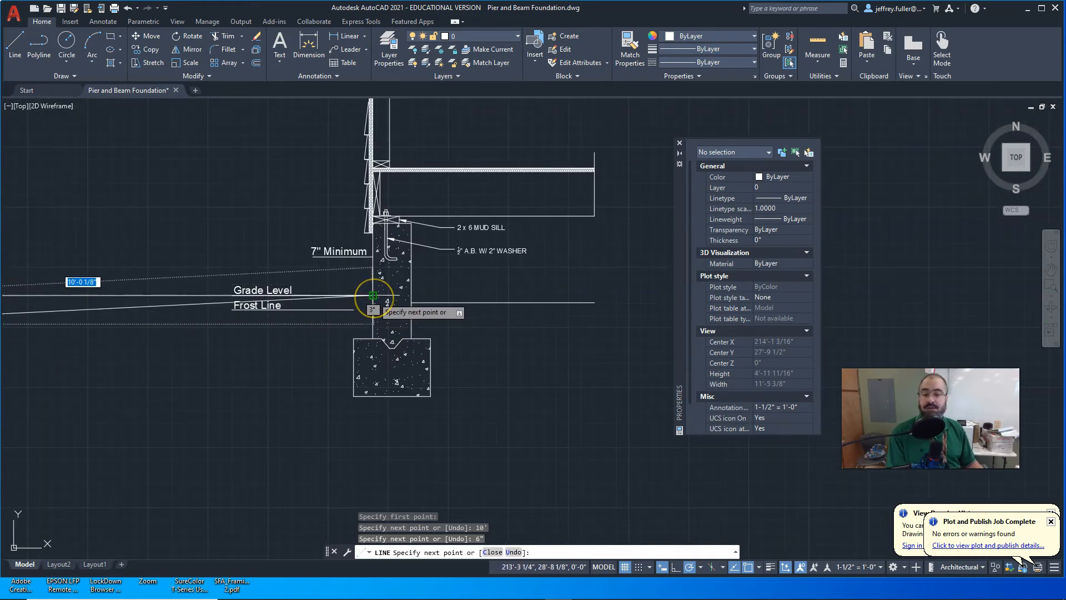
scroll(373, 295, "up", 4)
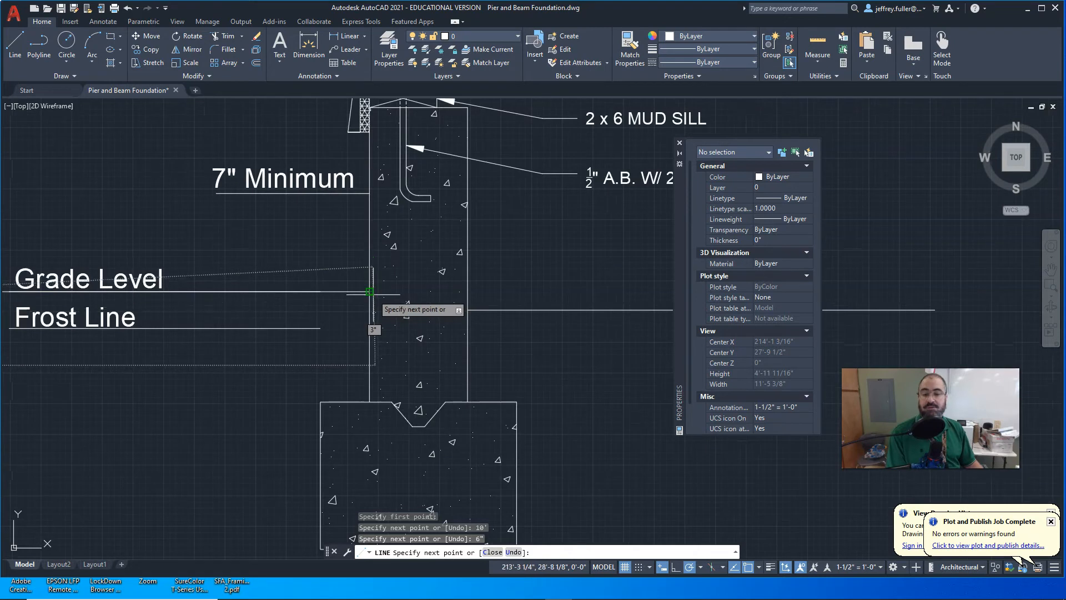
left_click(369, 291)
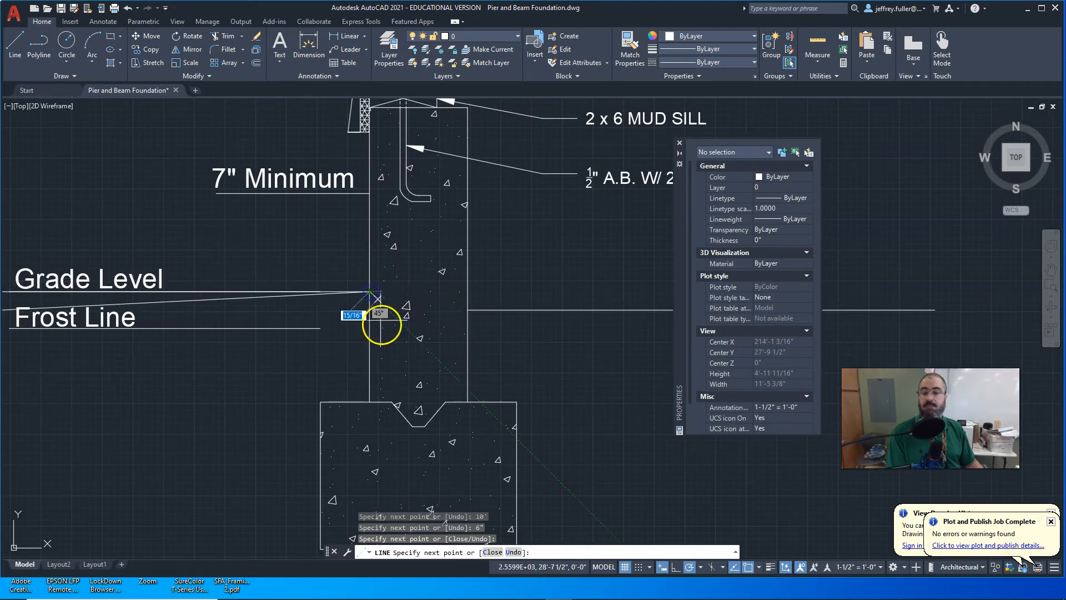
key("Escape")
Step: Delete the 10' horizontal and 6" vertical construction lines, keeping only the sloped grade line
scroll(325, 375, "down", 4)
middle_click_drag(325, 376, 579, 361)
middle_click_drag(157, 280, 326, 278)
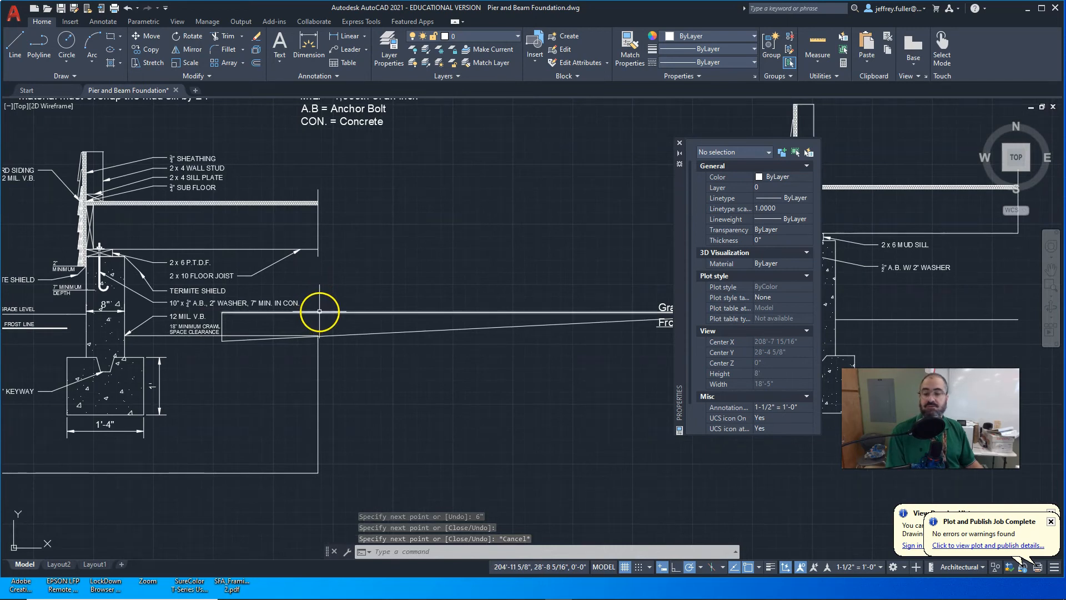
left_click(317, 312)
key("Delete")
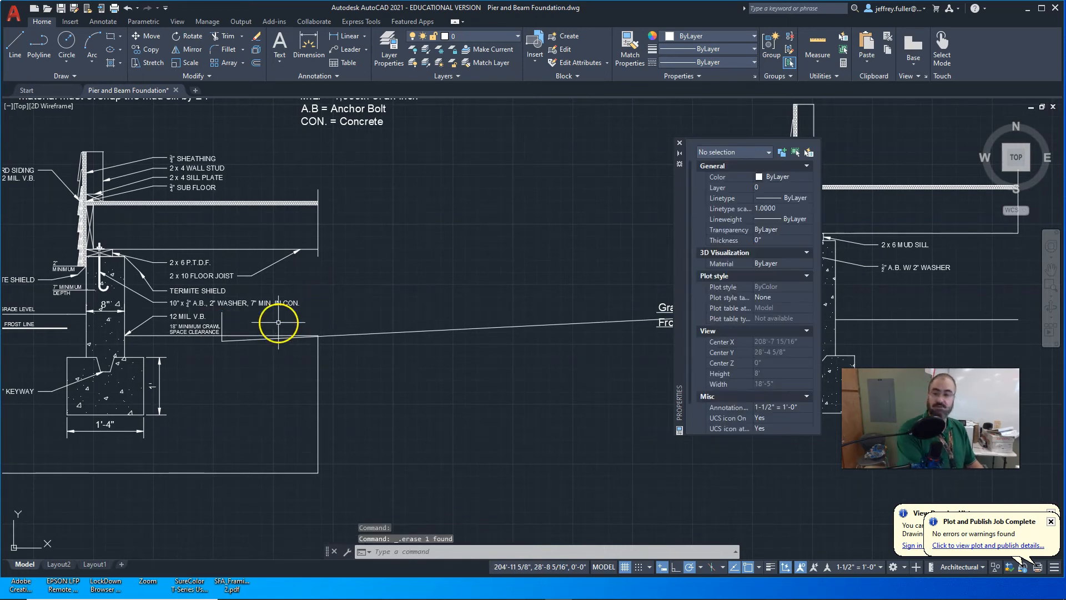
left_click(222, 316)
key("Delete")
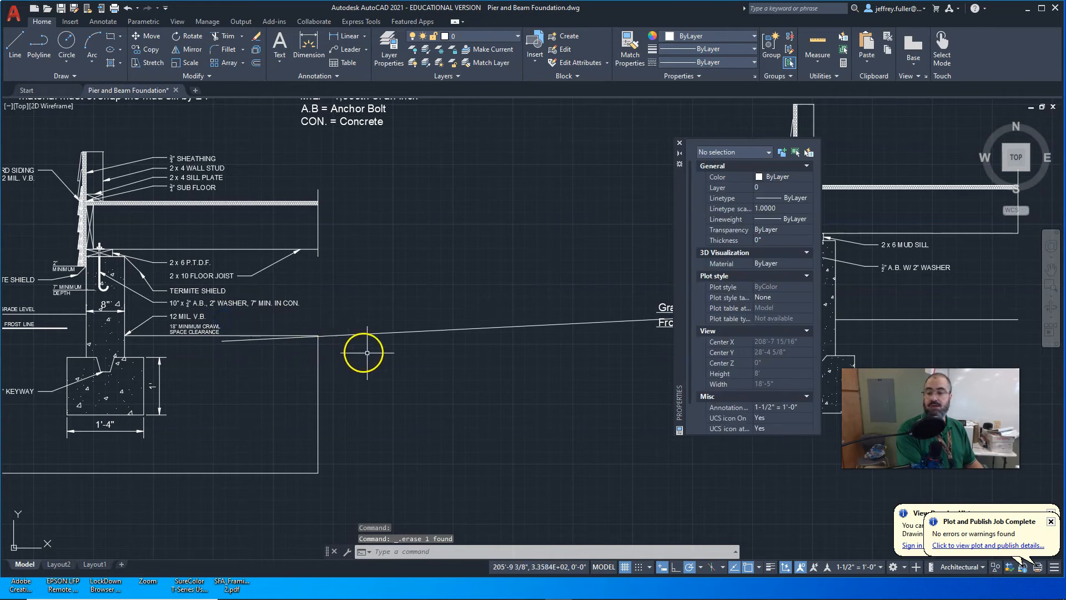
Step: Shorten the sloped grade line by stretching its outer end to its midpoint twice, leaving a 2'-6" horizontal run
scroll(374, 340, "down", 3)
middle_click_drag(376, 336, 366, 307)
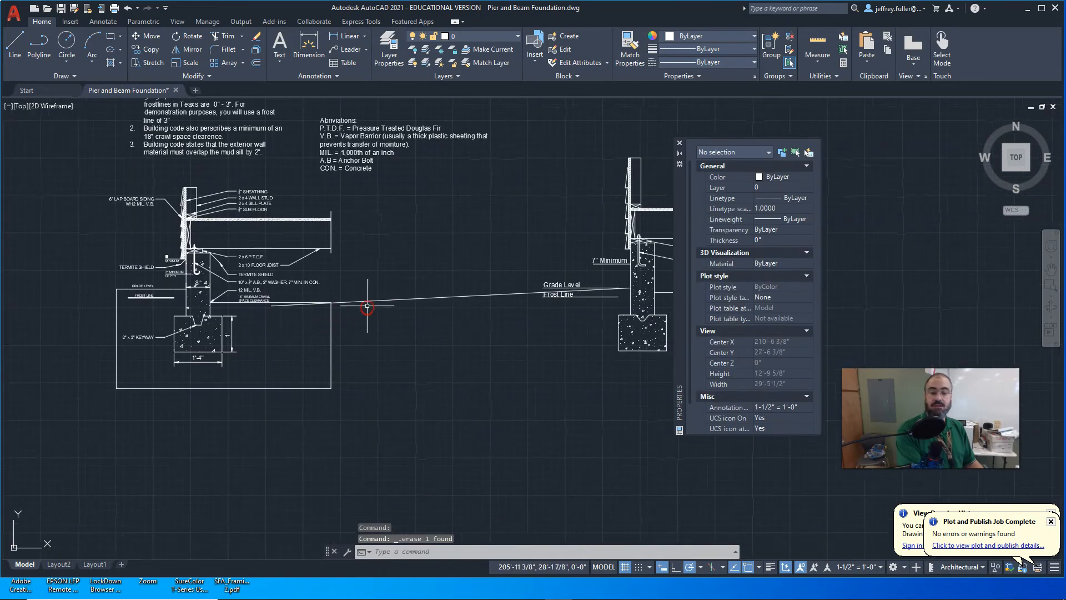
left_click(341, 302)
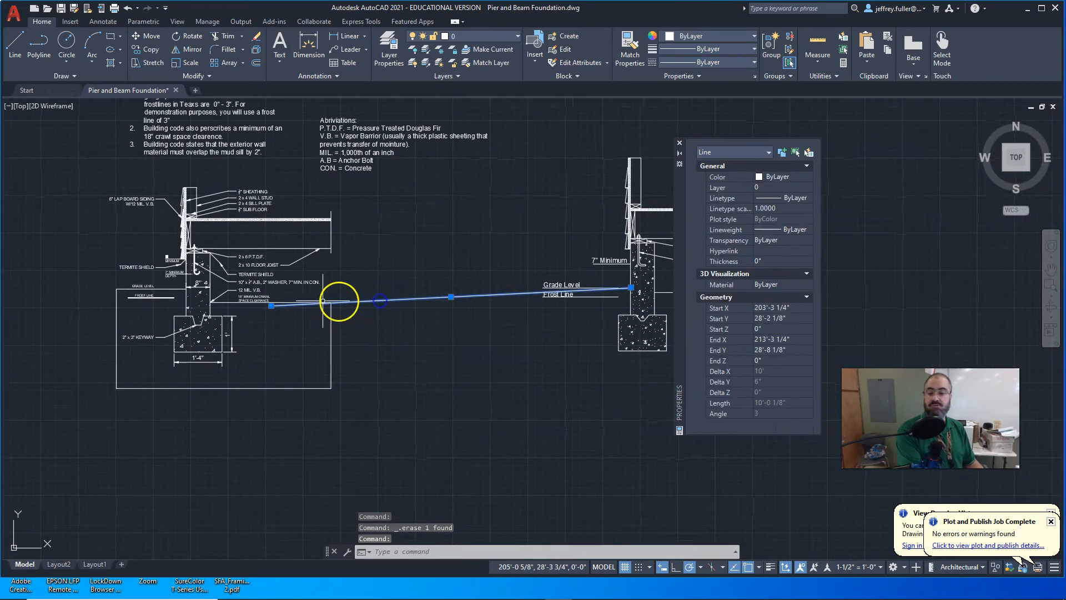
left_click(271, 305)
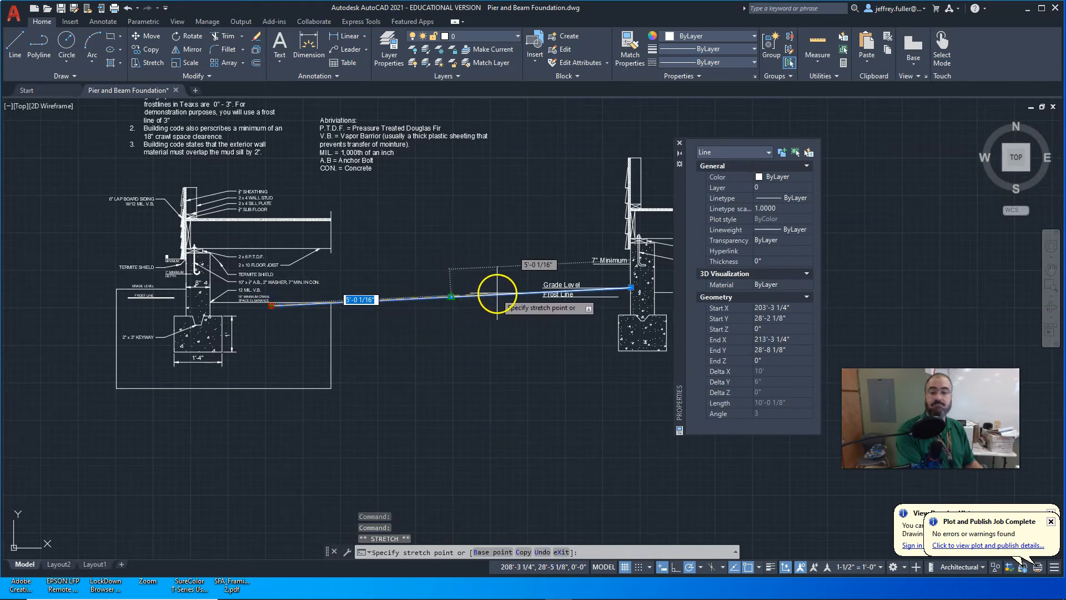
left_click(527, 294)
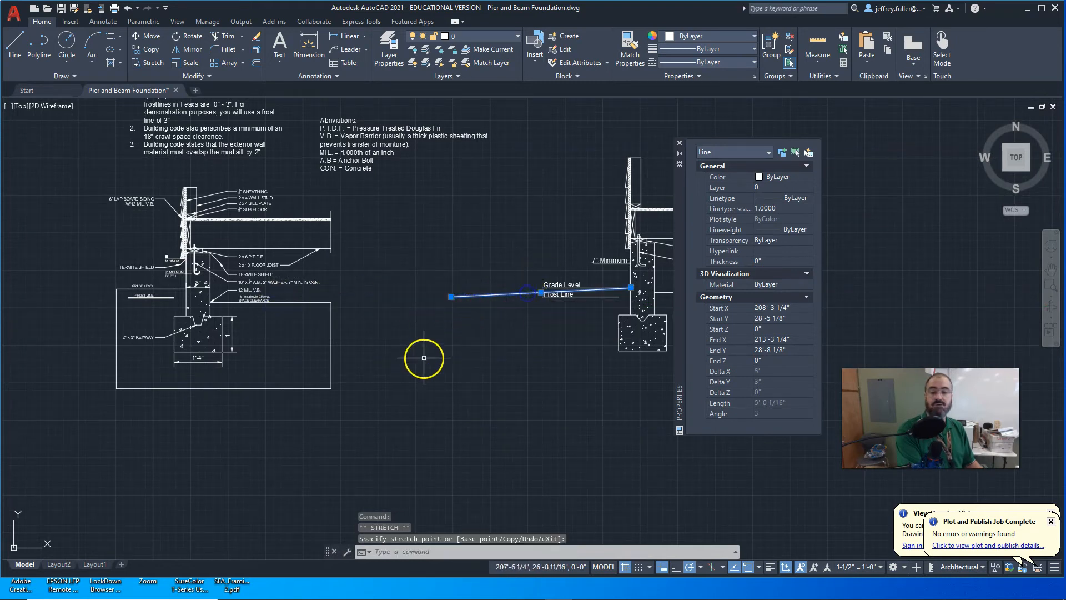
left_click(451, 296)
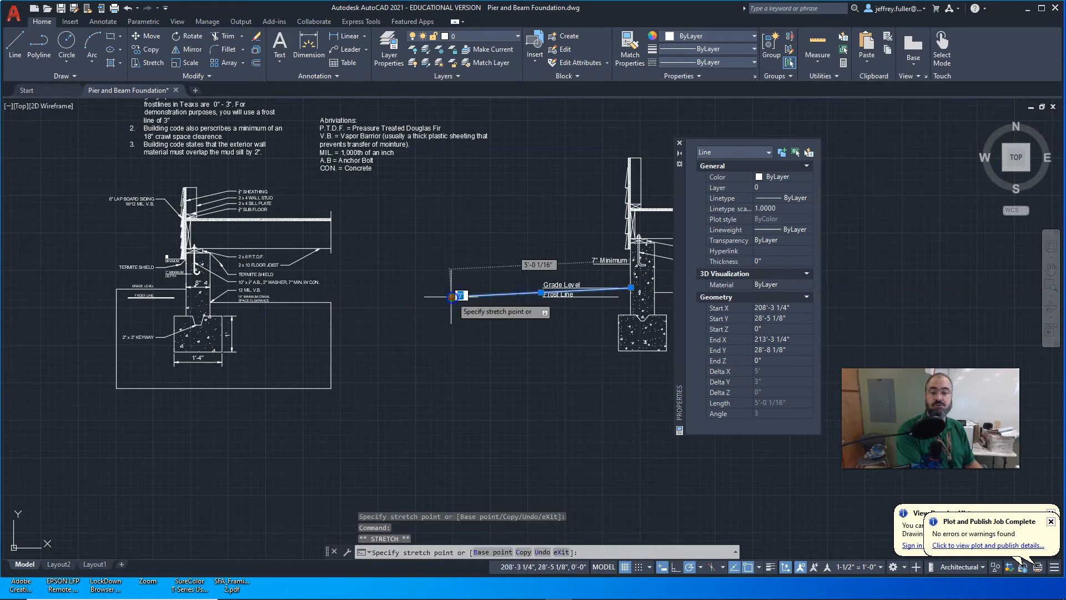
left_click(533, 292)
Step: Stretch the outer end of the sloped grade line slightly farther out, past the Grade Level and Frost Line labels
middle_click_drag(502, 316, 339, 278)
scroll(388, 255, "up", 5)
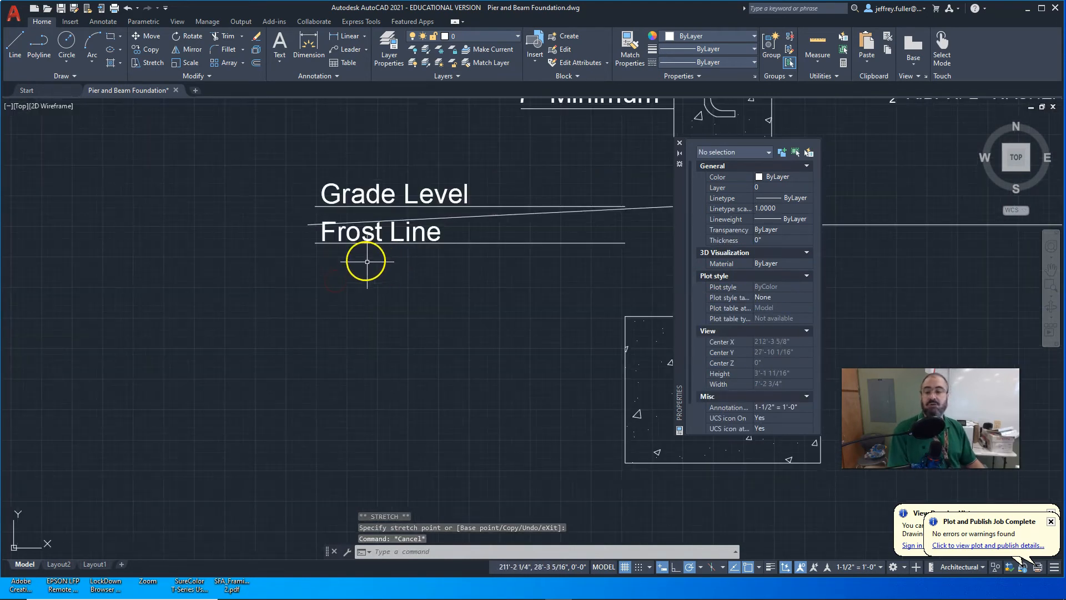
middle_click_drag(294, 234, 340, 221)
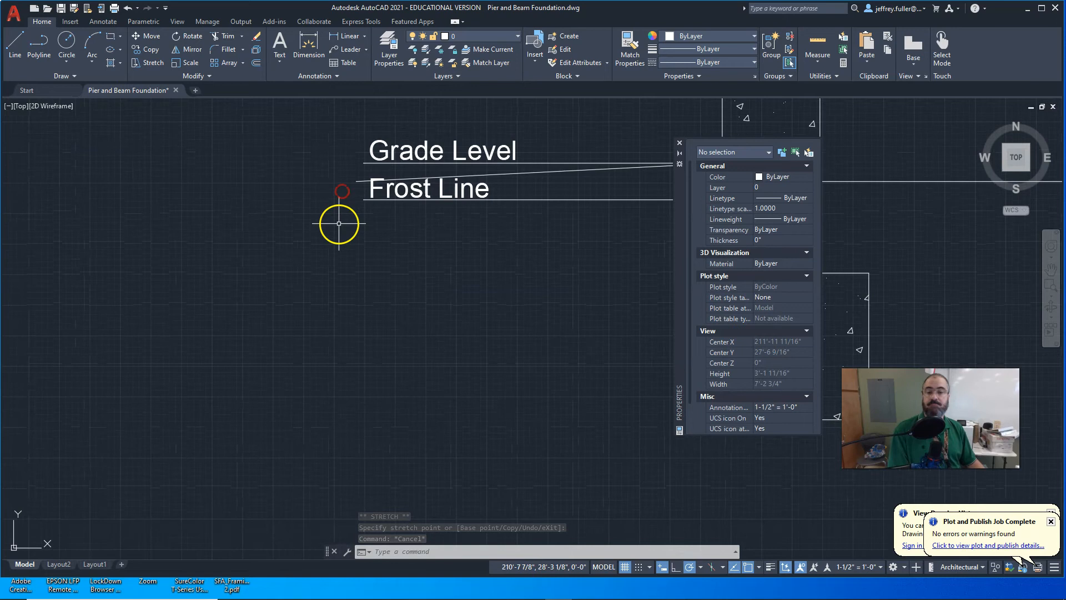
scroll(389, 227, "down", 2)
scroll(354, 195, "down", 2)
left_click(352, 196)
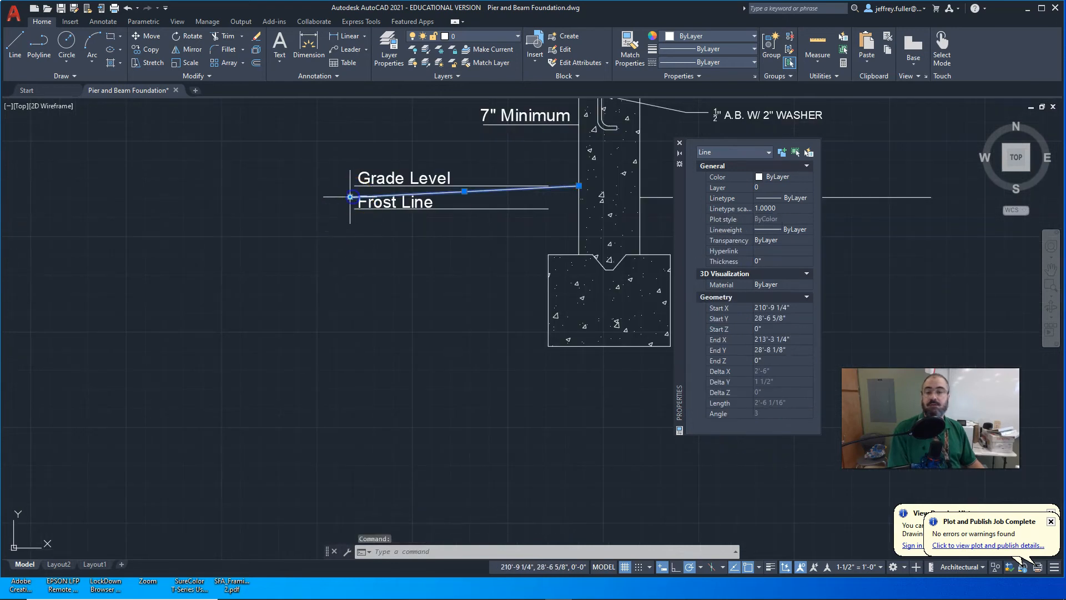
left_click(350, 197)
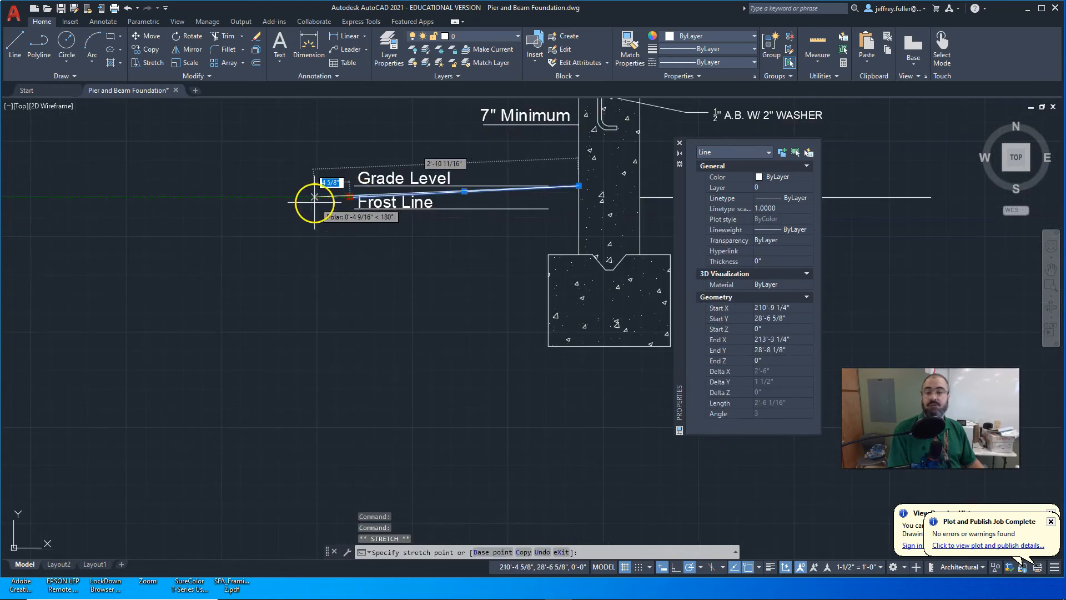
key("Escape")
key("Escape")
Step: Draw a three-sided line boundary below the footing, from the sloped grade line's outer end to the crawl space ground line's far end
middle_click_drag(272, 239, 287, 210)
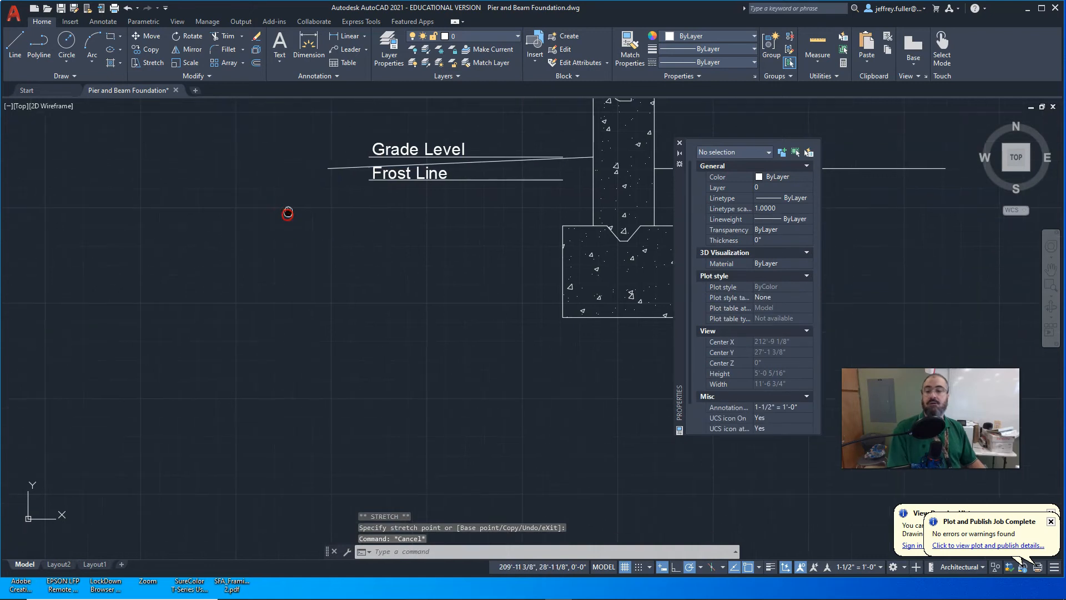
left_click(15, 56)
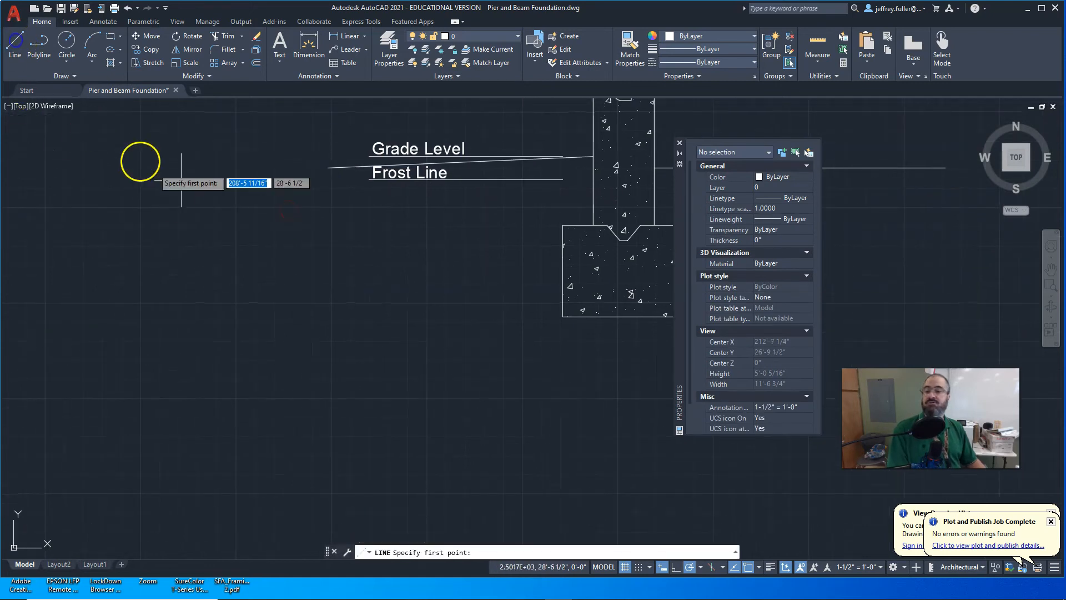
left_click(330, 169)
middle_click_drag(332, 339, 260, 121)
scroll(250, 243, "down", 2)
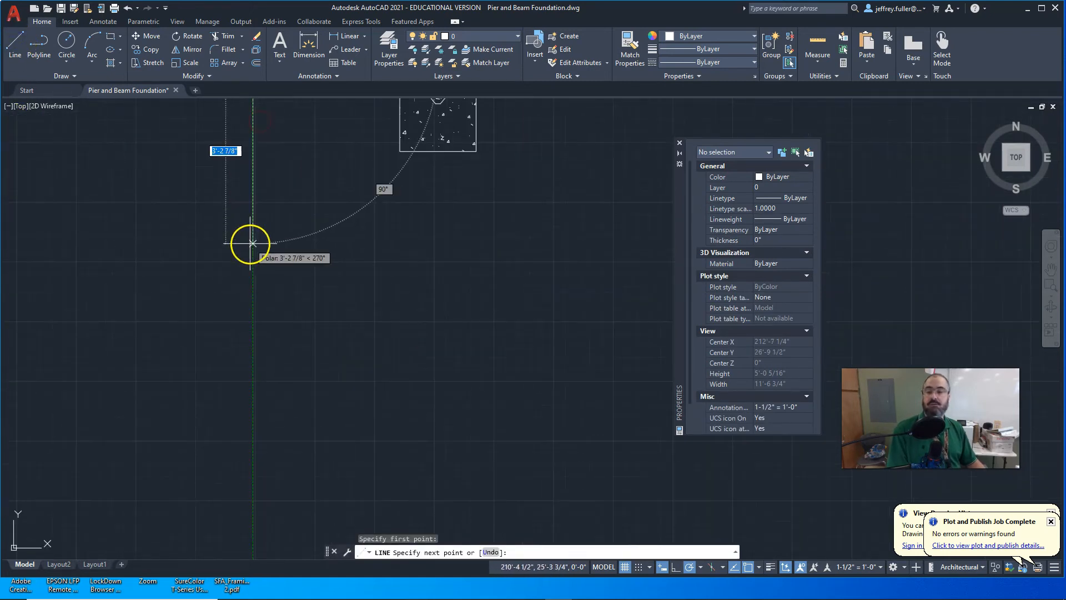
left_click(250, 262)
middle_click_drag(475, 285, 286, 340)
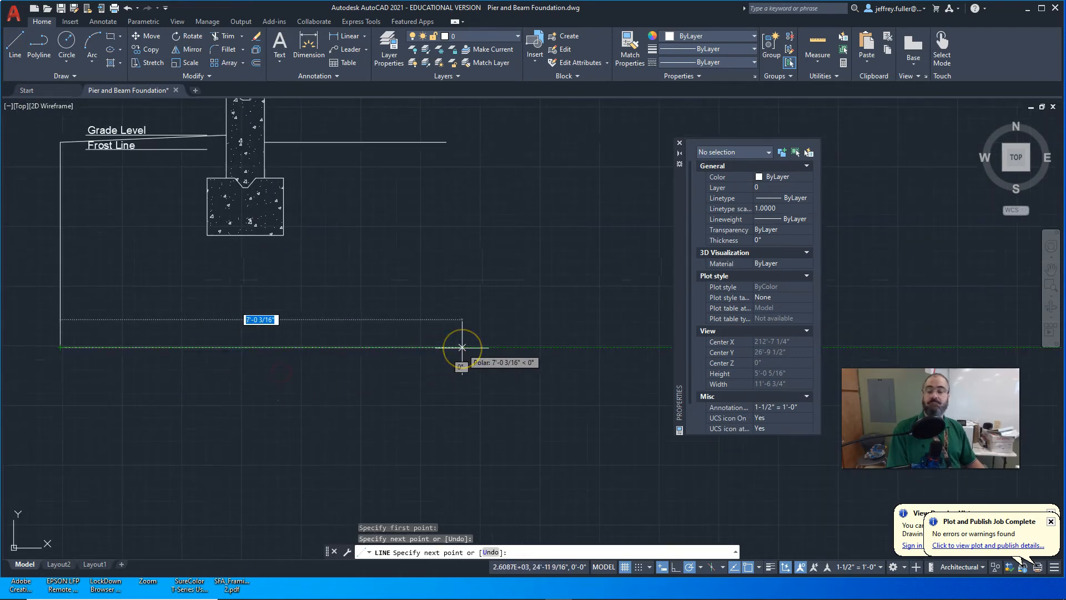
scroll(461, 347, "down", 2)
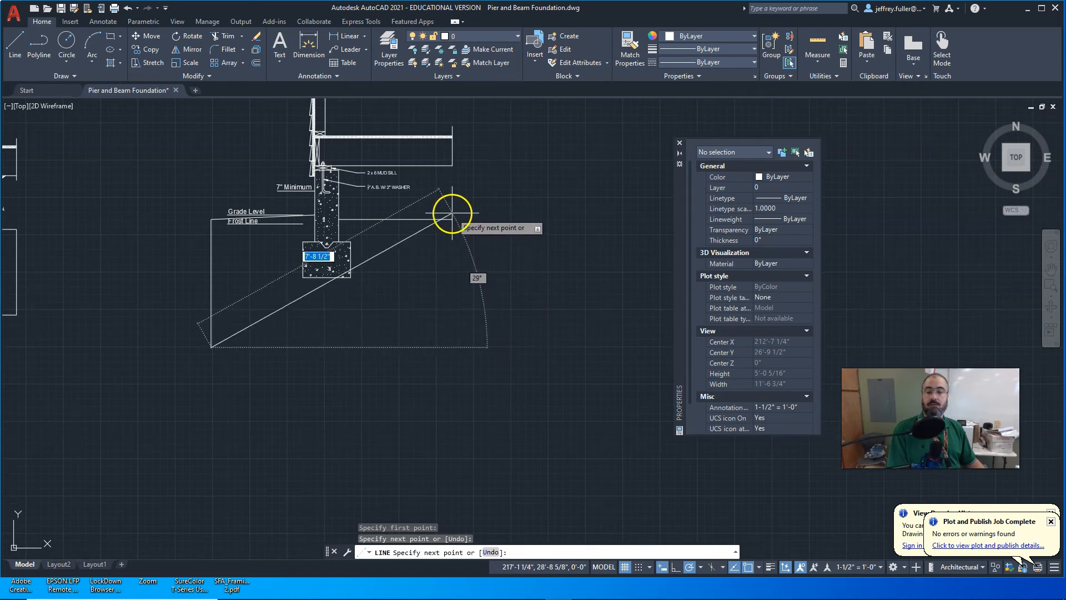
left_click(453, 347)
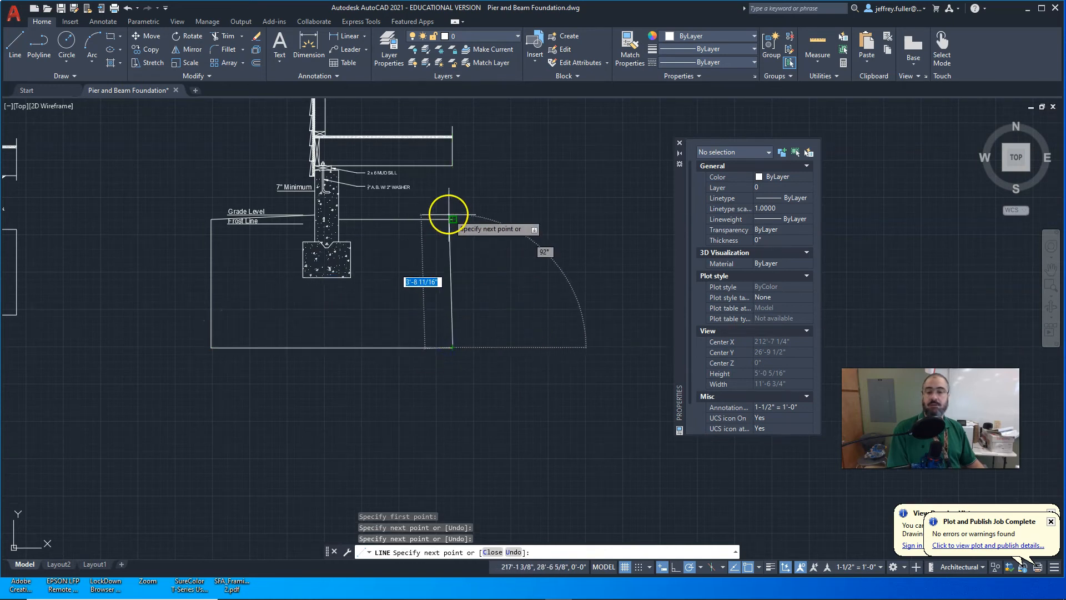
left_click(453, 220)
key("Escape")
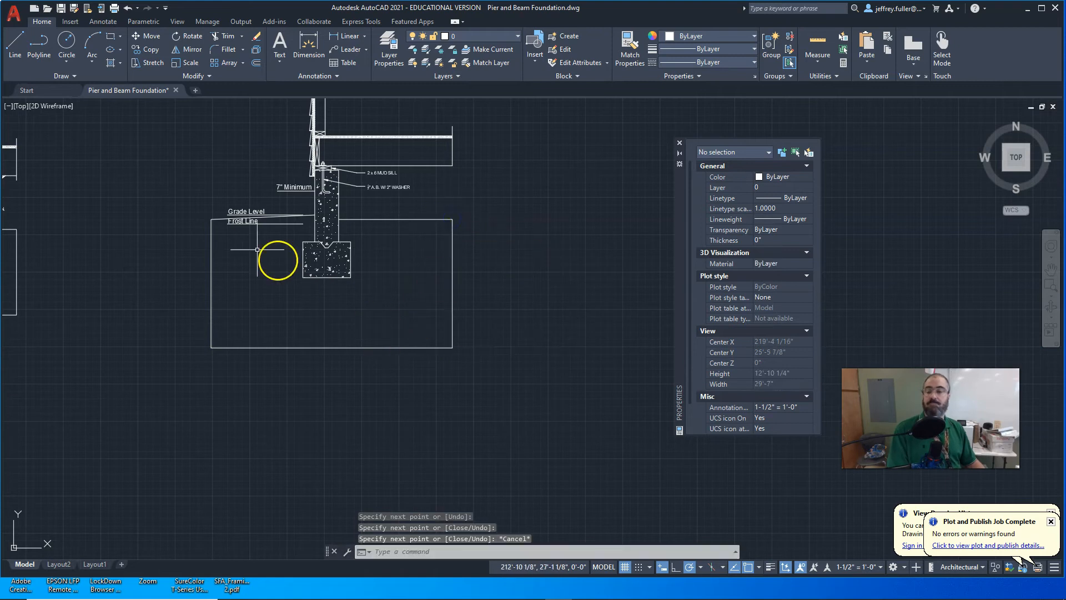
Step: Hatch the soil area enclosed around the footing and stem wall with the EARTH pattern
middle_click_drag(114, 155, 135, 158)
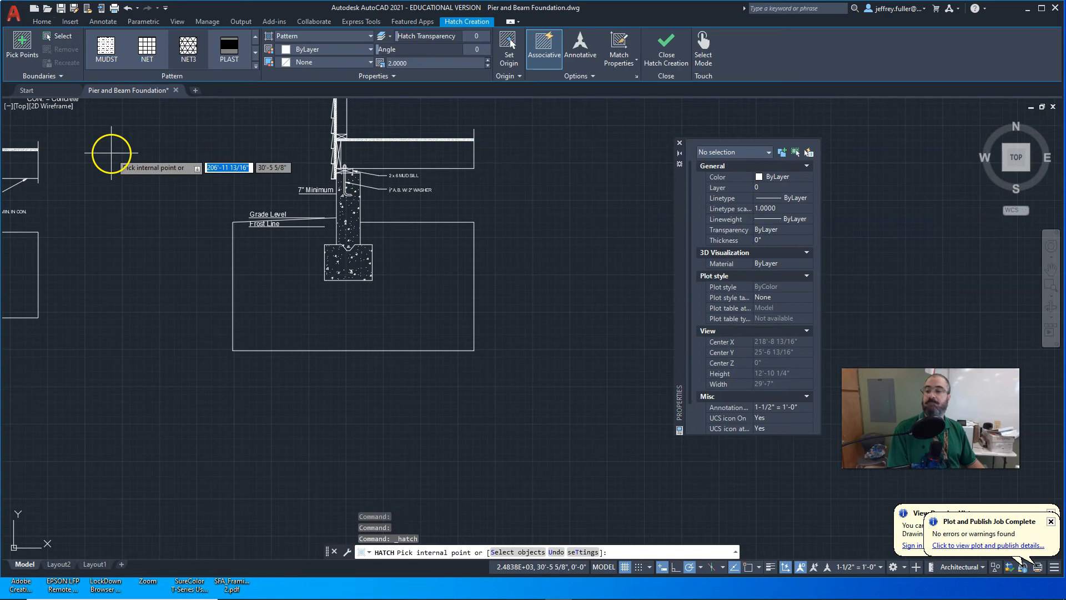
scroll(186, 67, "up", 3)
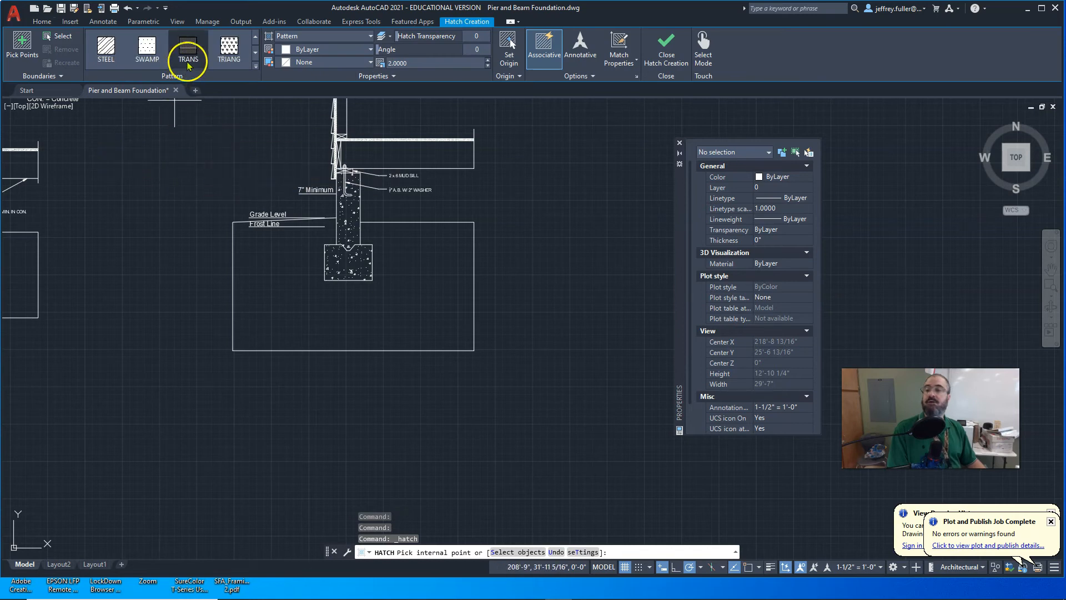
left_click(256, 66)
scroll(195, 146, "up", 5)
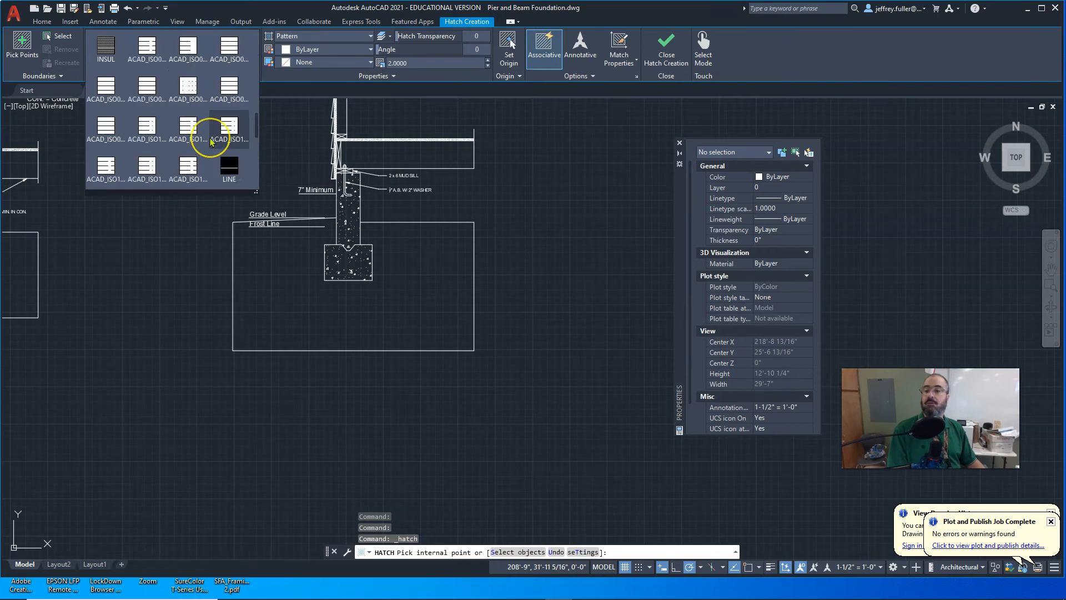
scroll(211, 142, "up", 2)
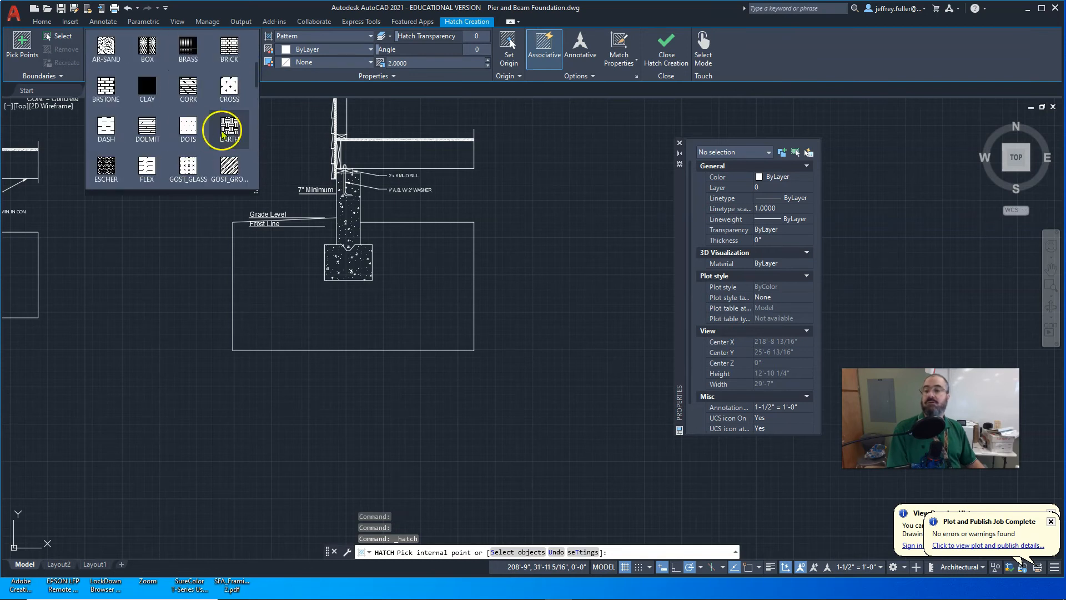
left_click(229, 130)
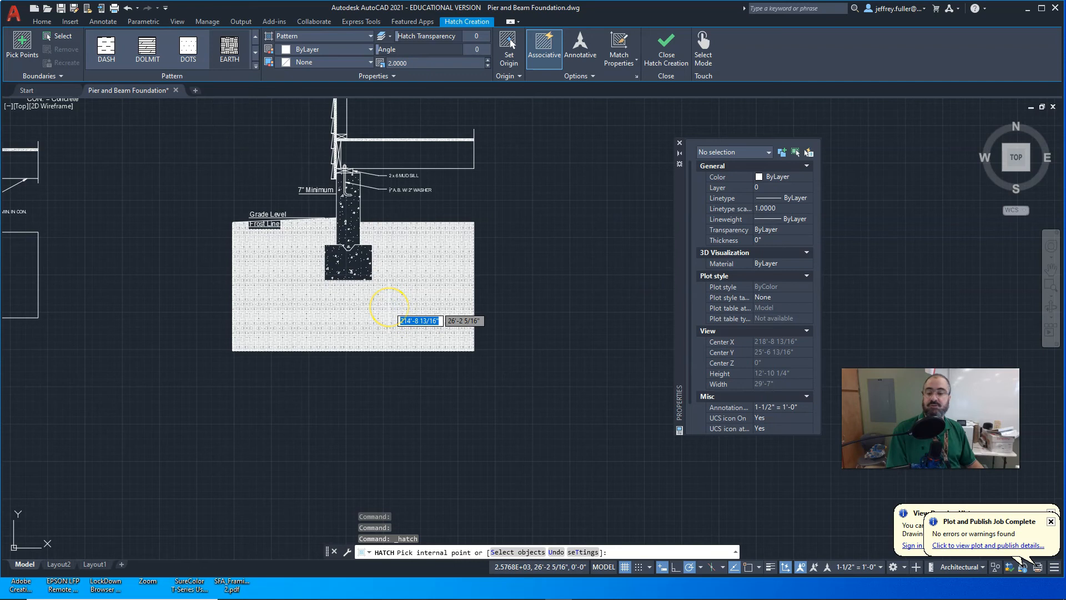
left_click(389, 308)
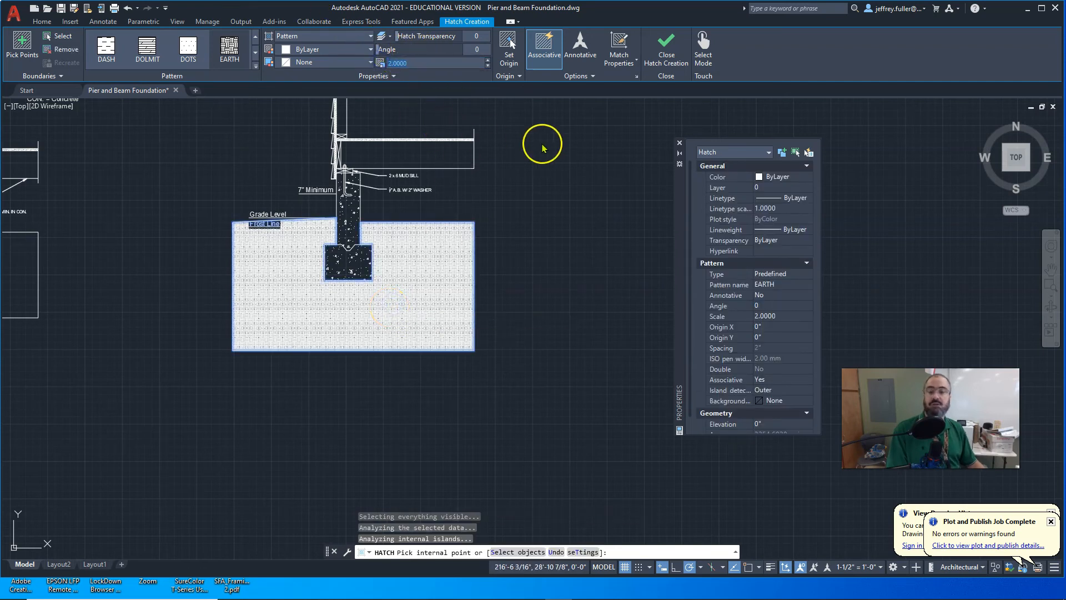
Step: Try a scale of 5 for the earth hatch, settle on 7, and finish the hatch
type("5")
left_click(436, 62)
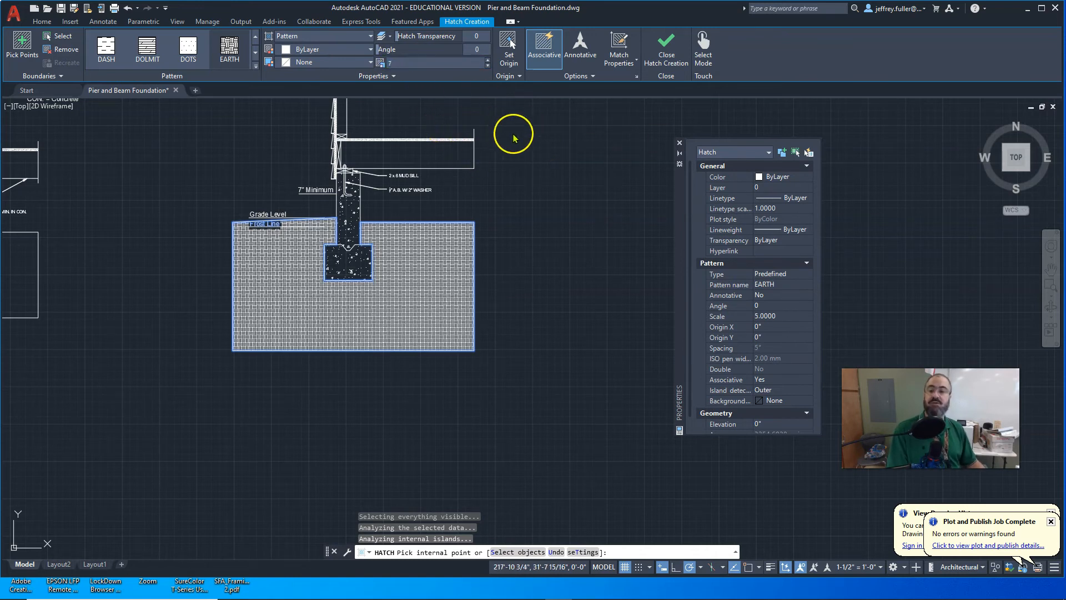
key("Return")
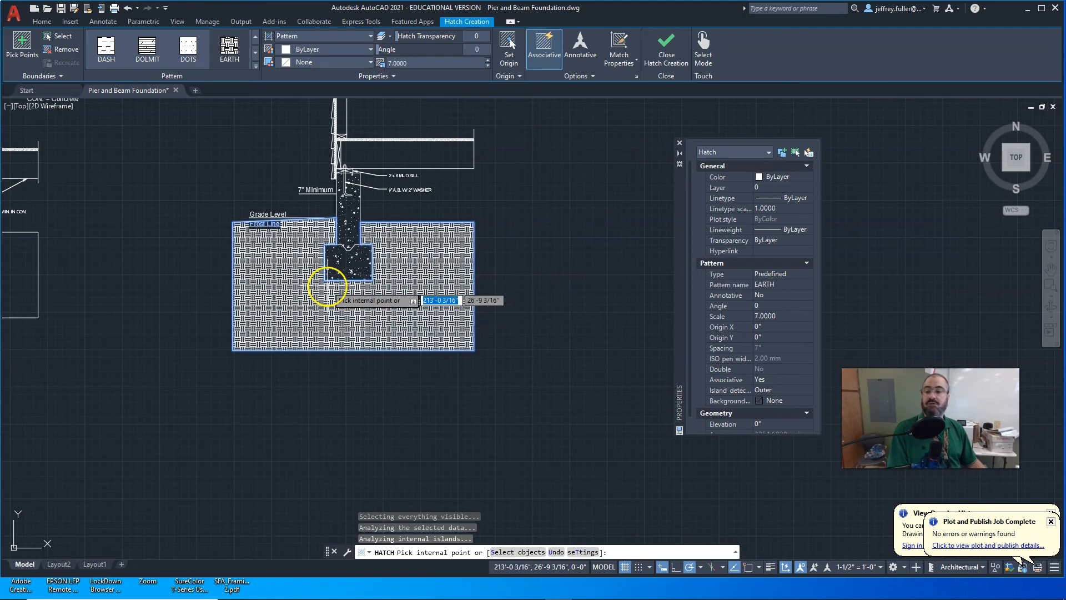
scroll(326, 290, "up", 2)
middle_click_drag(328, 290, 398, 334)
key("Escape")
key("Escape")
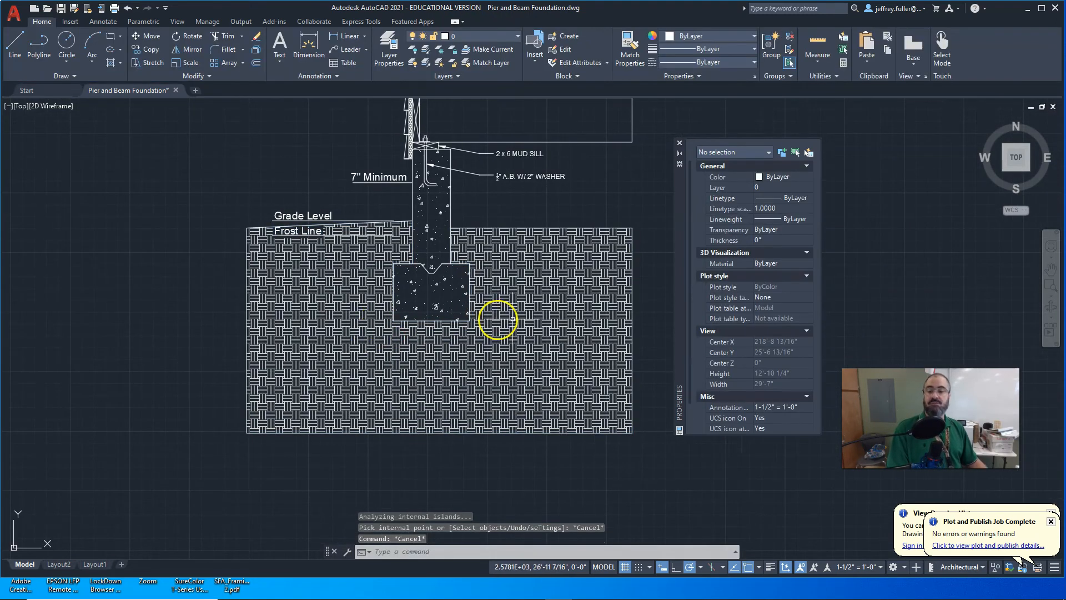
Step: Examine the hatched foundation detail and compare it with the neighbouring reference detail
middle_click_drag(515, 321, 527, 328)
scroll(499, 381, "down", 3)
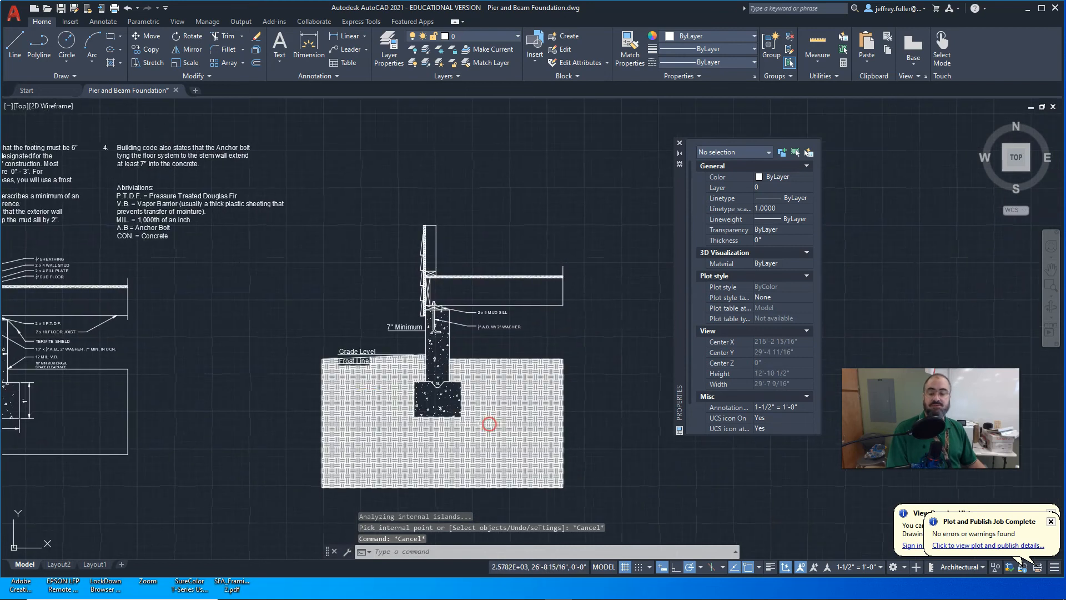
mouse_move(370, 407)
middle_mouse_down()
mouse_move(610, 350)
mouse_move(411, 355)
mouse_move(548, 335)
mouse_move(312, 341)
middle_mouse_up()
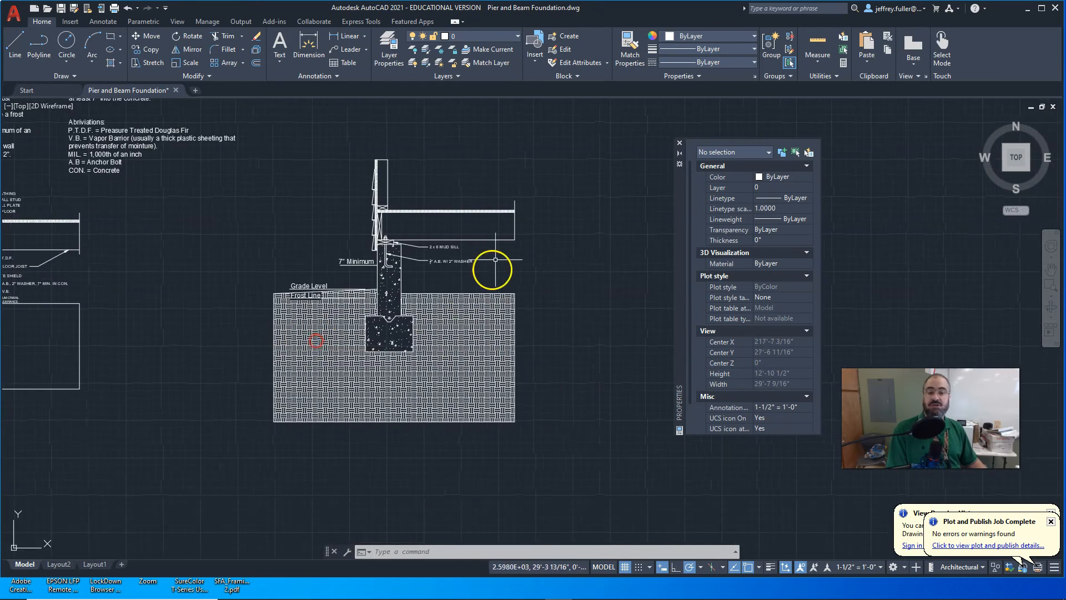
middle_click_drag(517, 230, 734, 222)
scroll(338, 274, "down", 2)
mouse_move(339, 274)
middle_mouse_down()
mouse_move(380, 305)
mouse_move(210, 277)
middle_mouse_up()
scroll(400, 262, "up", 3)
middle_click_drag(571, 267, 471, 314)
scroll(471, 314, "down", 1)
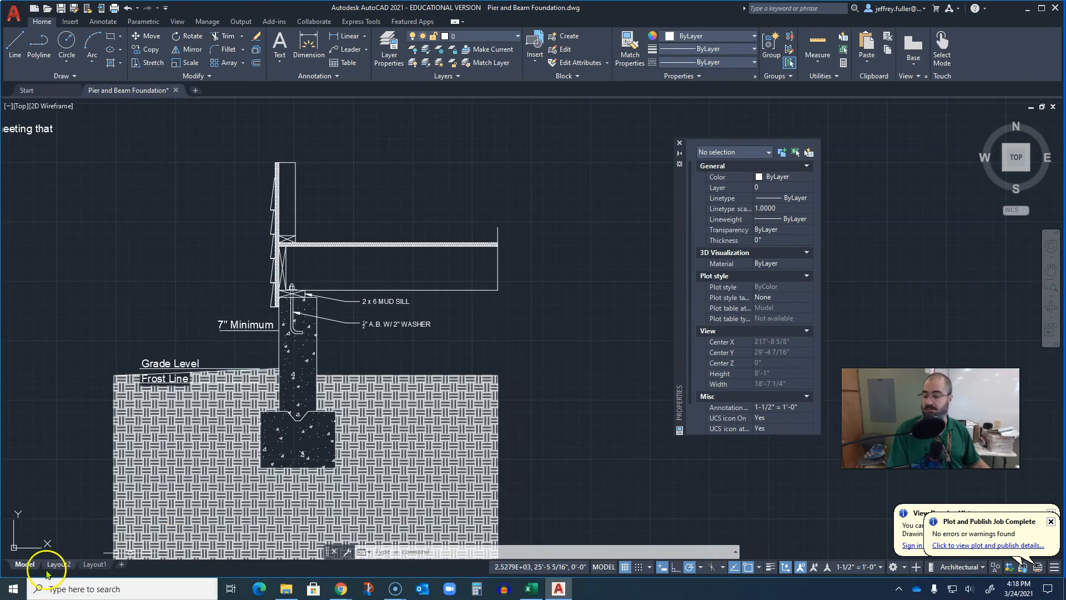
Step: Delete the vertical line closing the floor's outer end and the short horizontal line closing the top of the wall
scroll(418, 393, "up", 1)
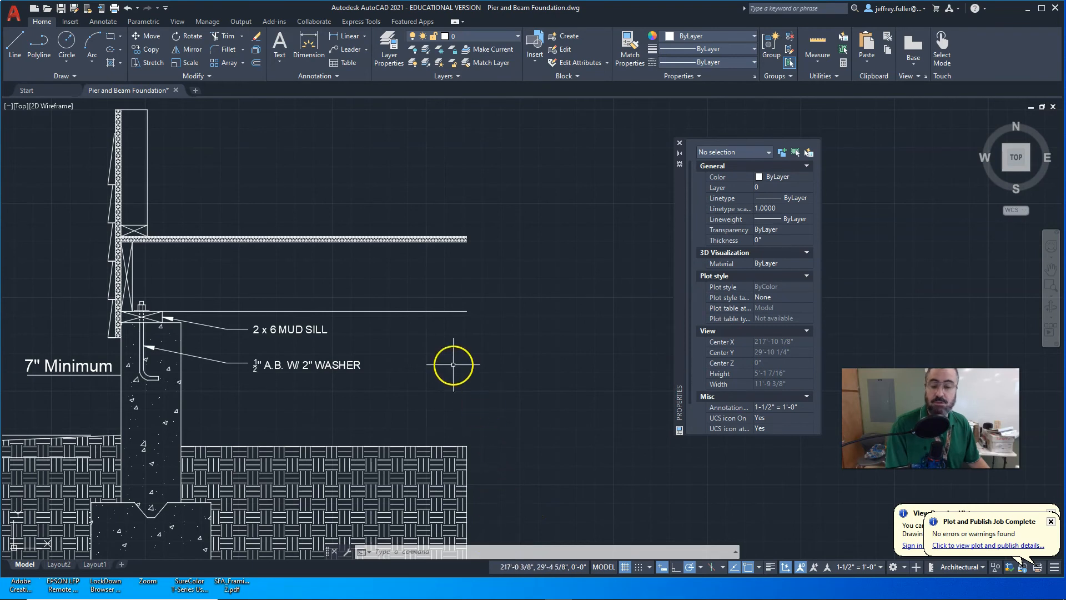
middle_click_drag(451, 362, 460, 348)
scroll(209, 361, "down", 2)
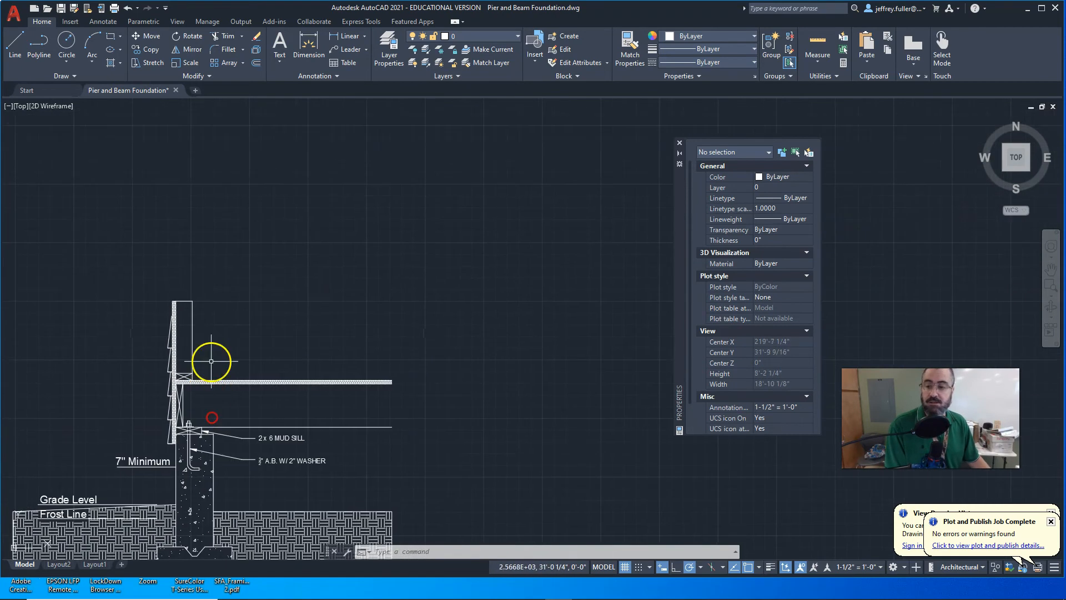
middle_click_drag(366, 349, 336, 272)
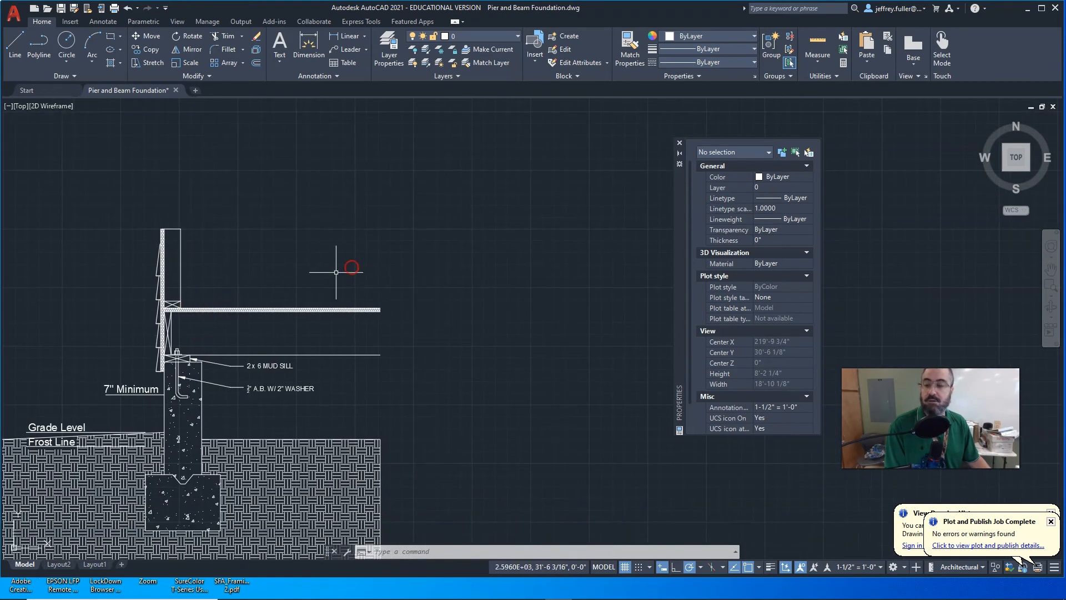
left_click(173, 229)
key("Delete")
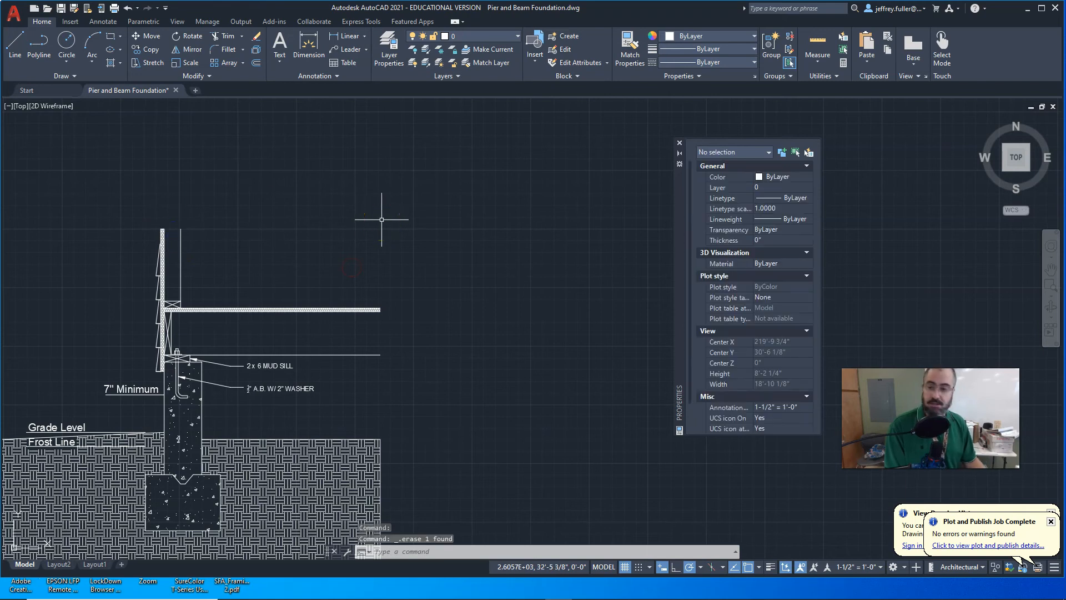
Step: Draw a vertical breakline with a 2" symbol across the floor's open end, placing the break symbol at the line's midpoint
scroll(365, 349, "down", 1)
scroll(365, 349, "up", 3)
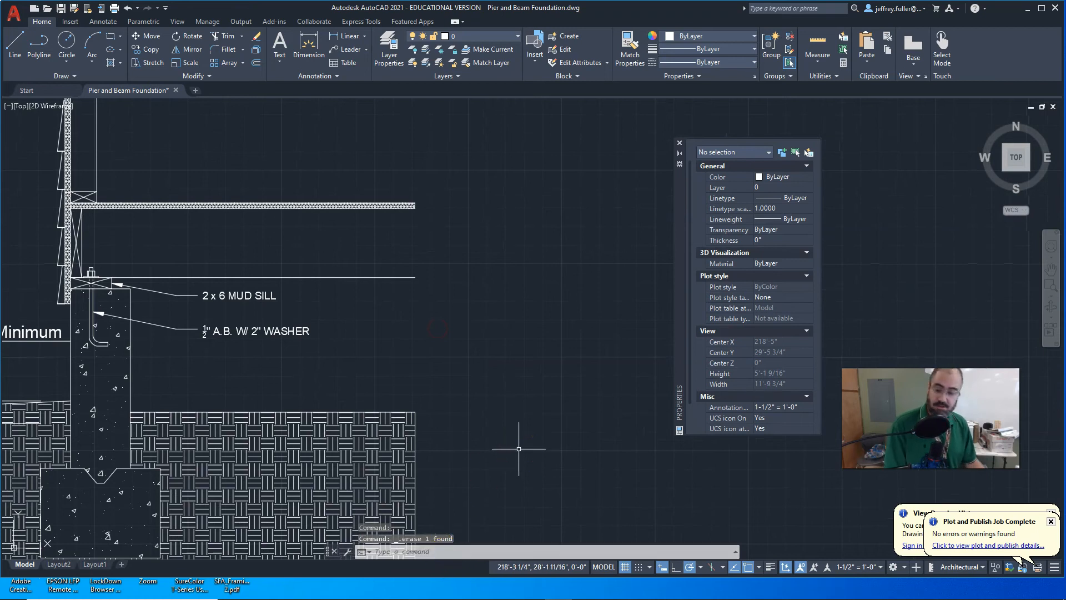
key("Escape")
key("Escape")
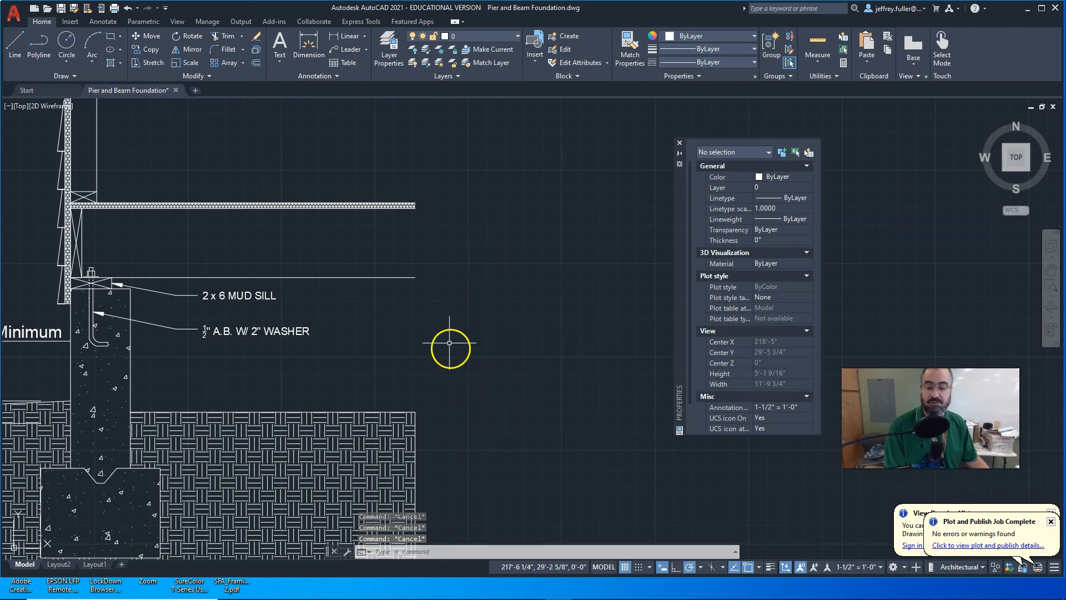
type("bre")
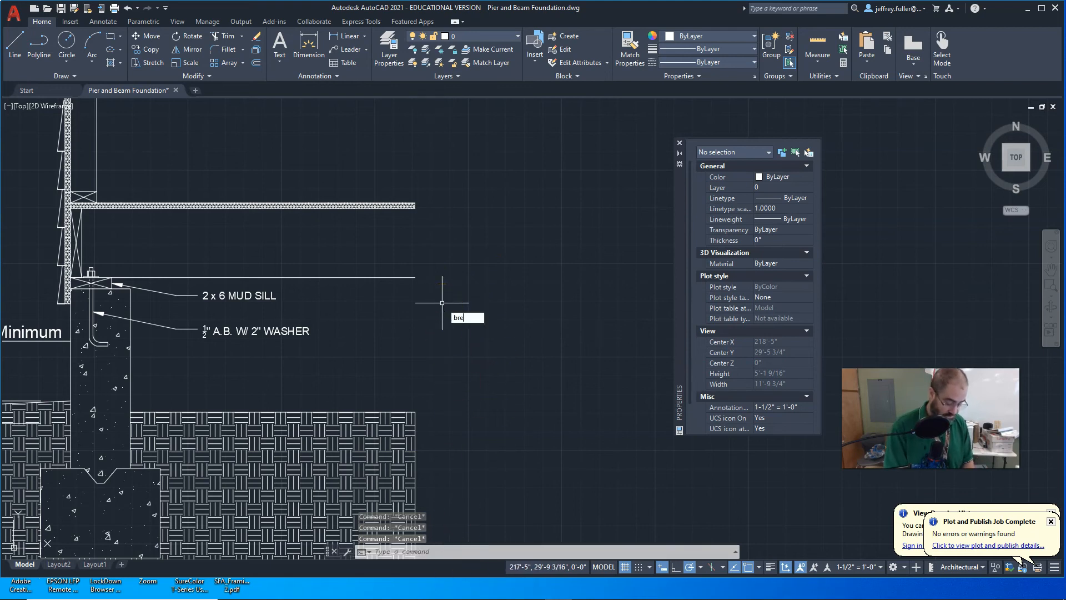
type("k")
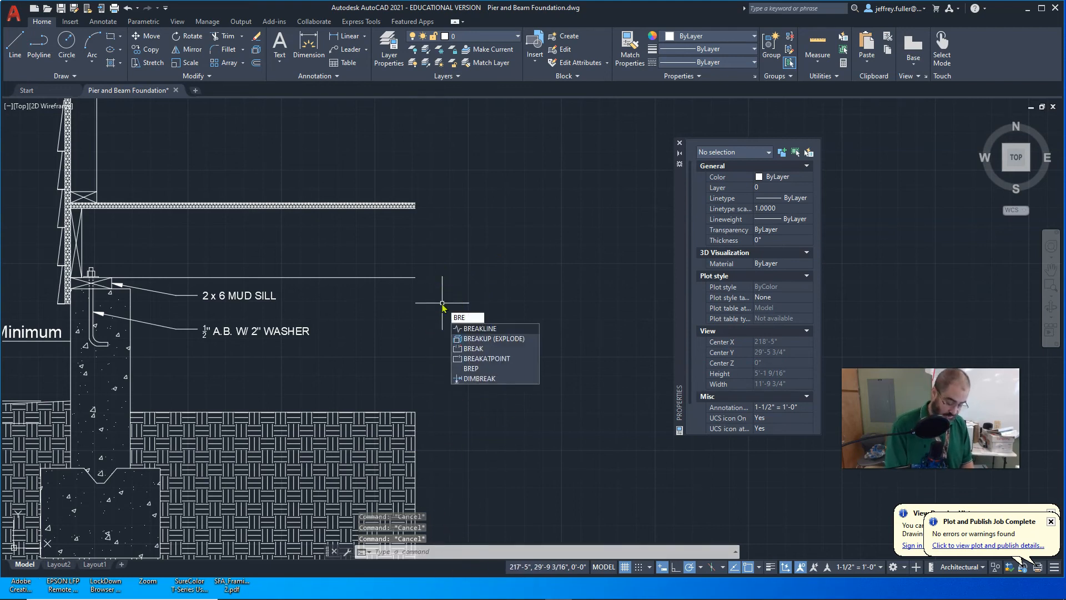
type("AK")
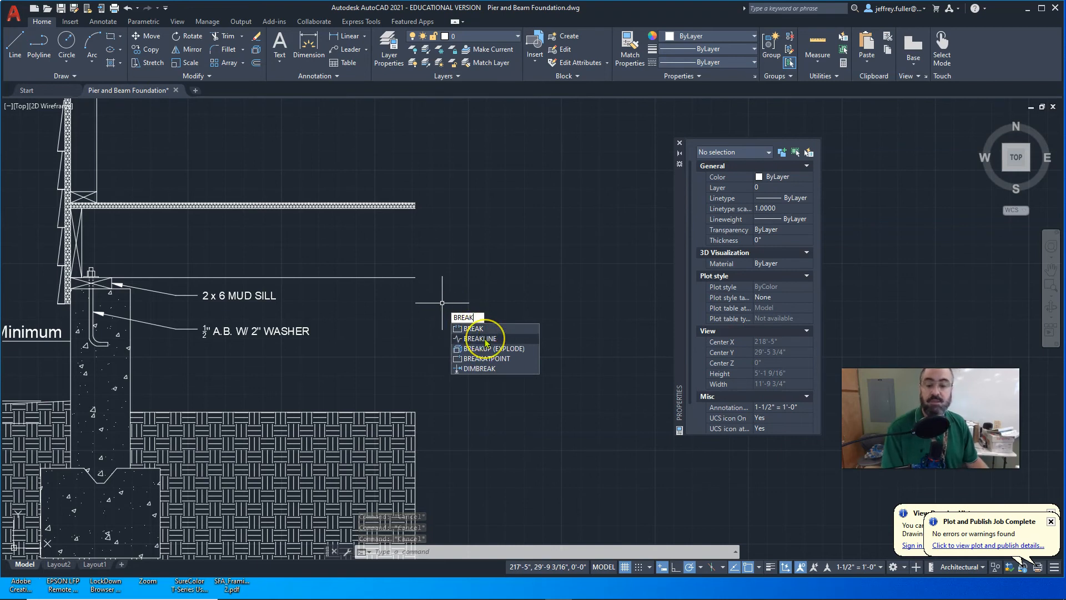
left_click(485, 338)
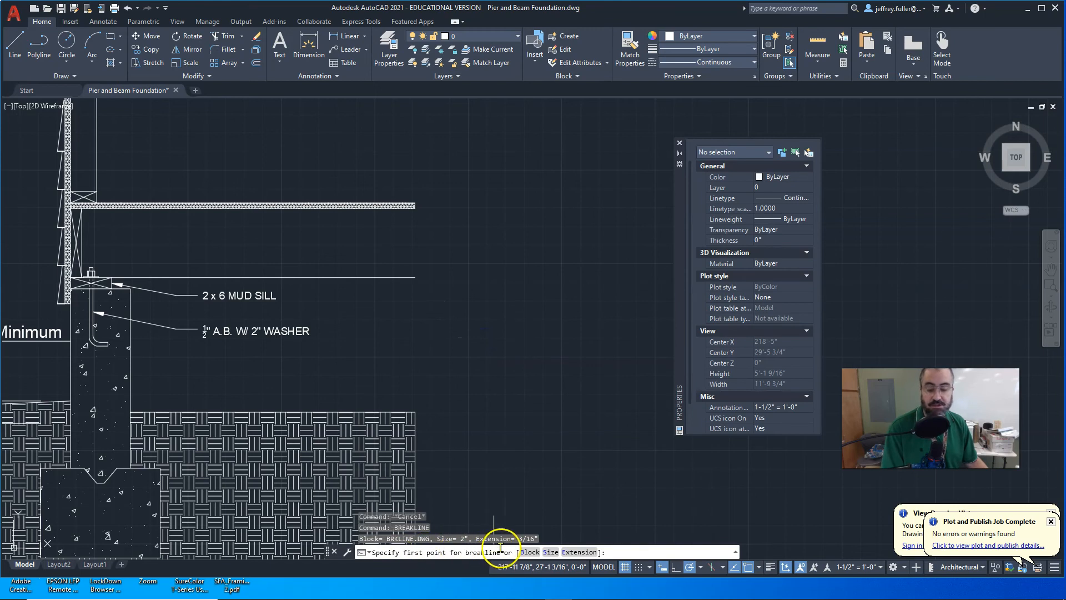
left_click(550, 552)
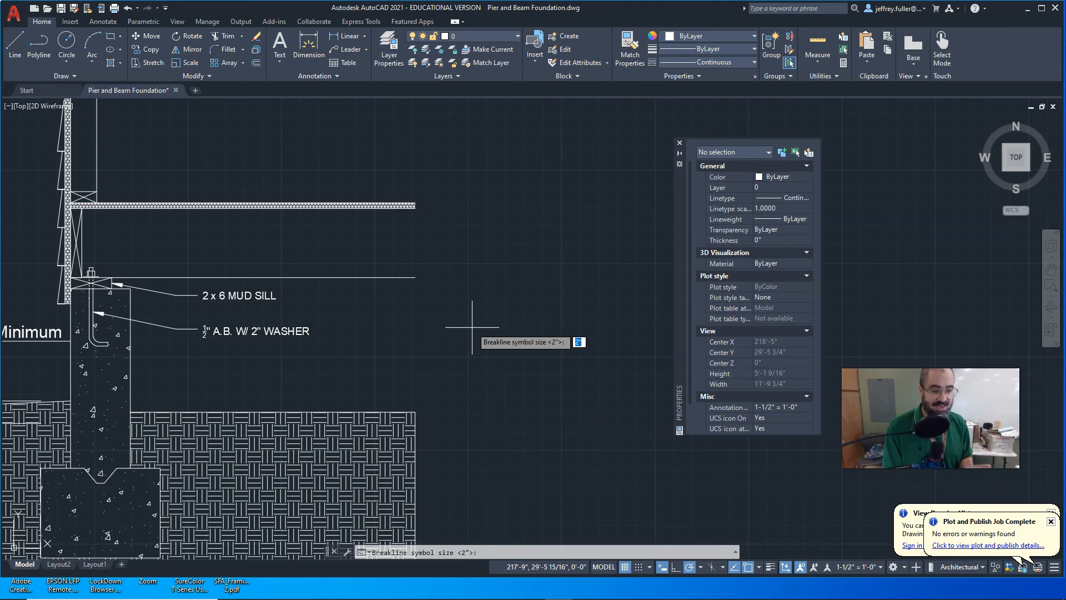
key("Return")
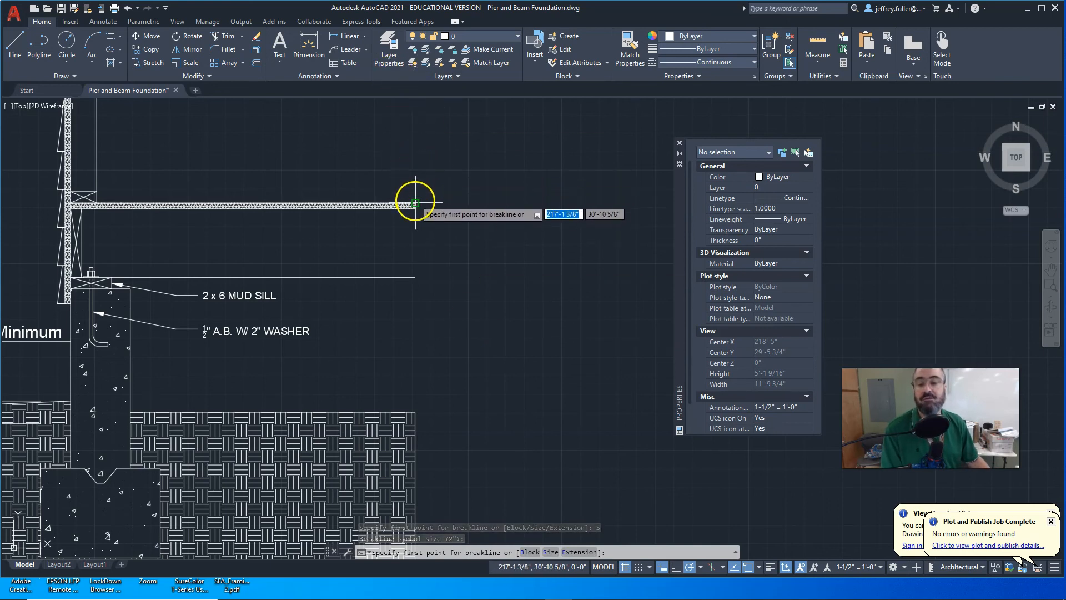
left_click(414, 156)
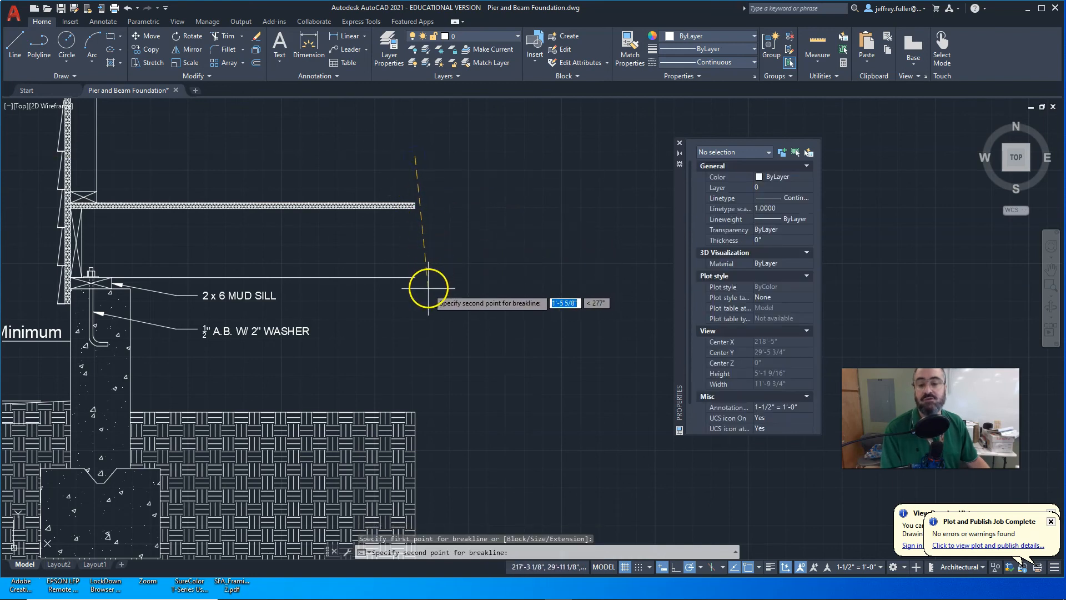
left_click(415, 328)
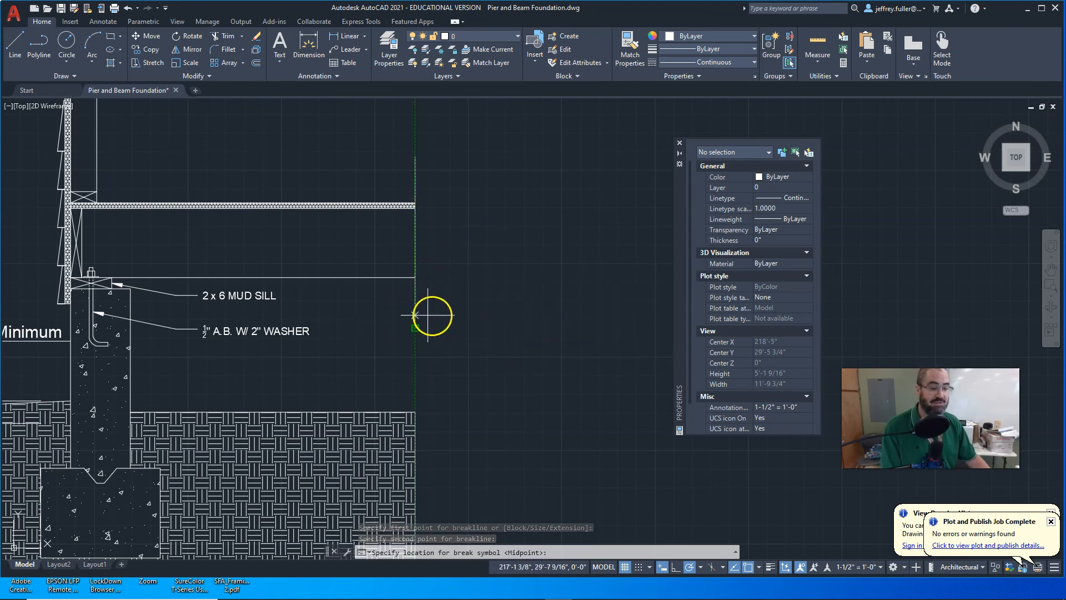
left_click(415, 242)
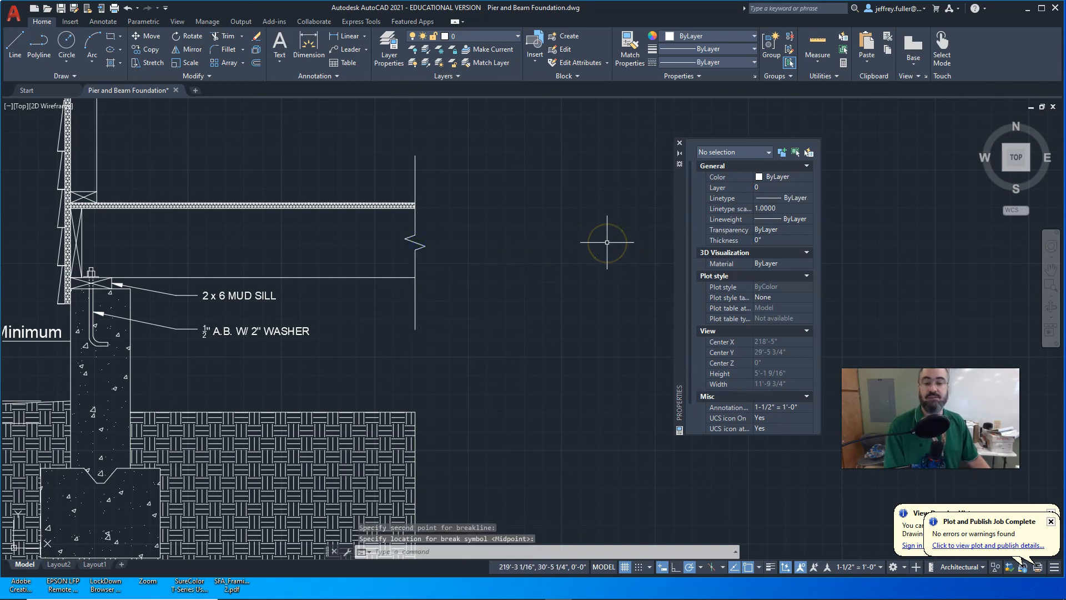
middle_click_drag(493, 278, 571, 373)
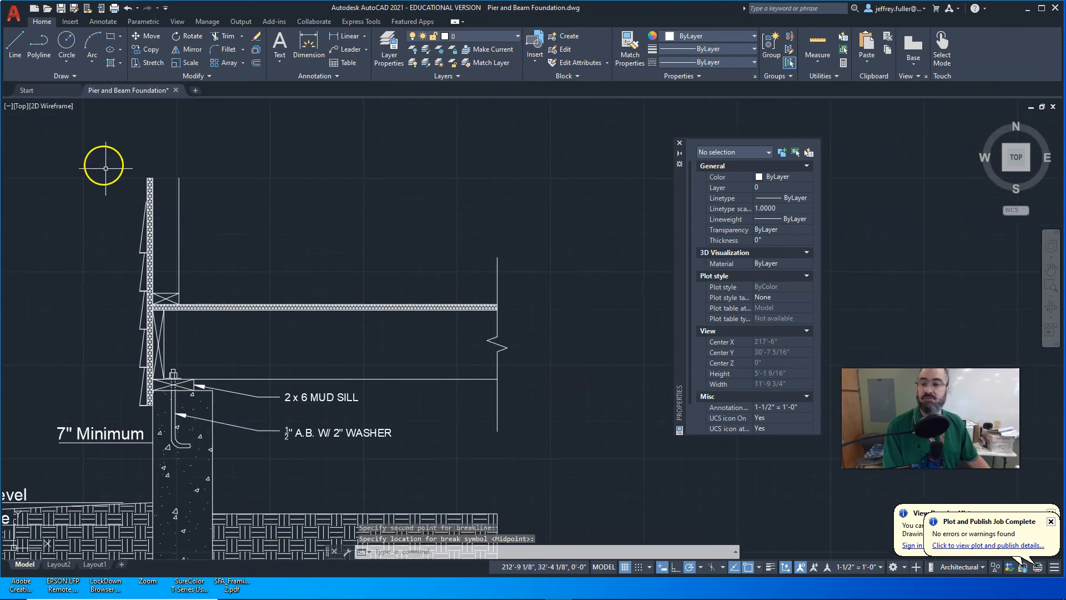
left_click(16, 44)
middle_click_drag(83, 210, 138, 228)
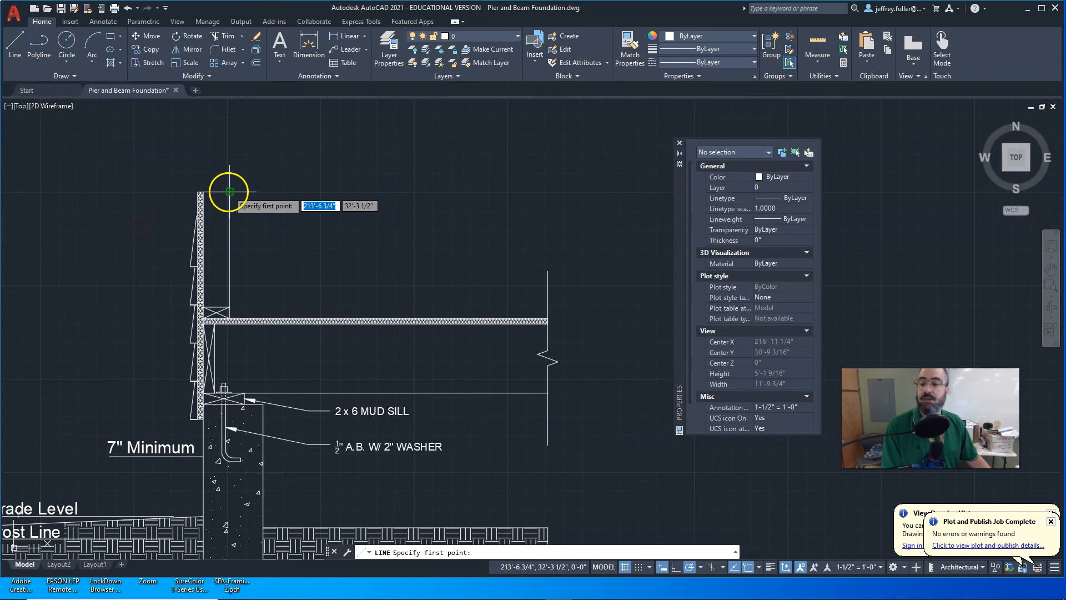
key("Escape")
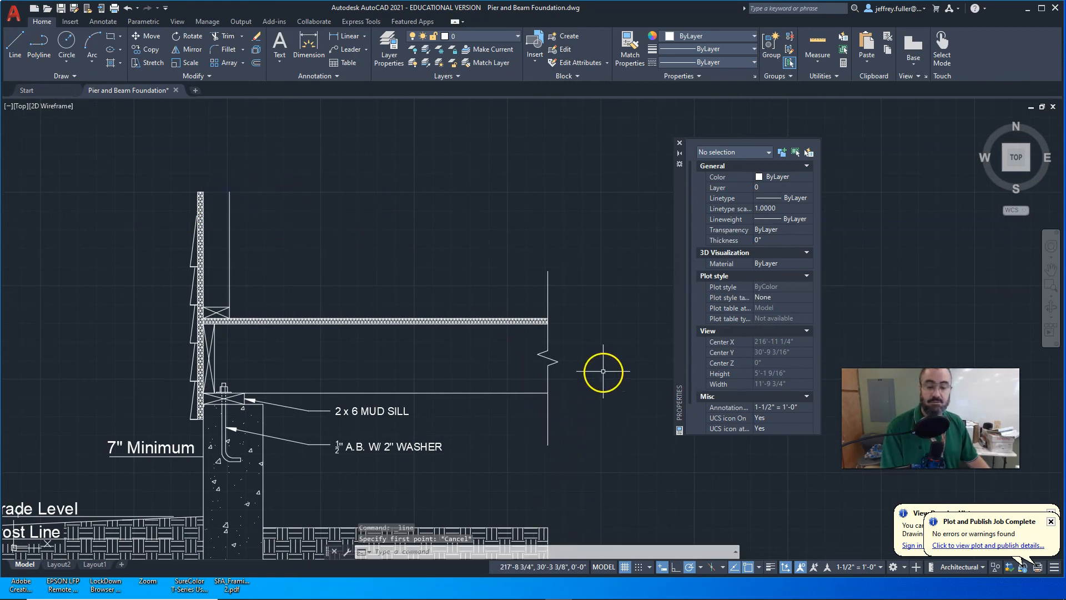
key("Escape")
key("Escape")
Step: Draw a horizontal breakline across the open top of the wall, placing the break symbol at the line's midpoint
type("break")
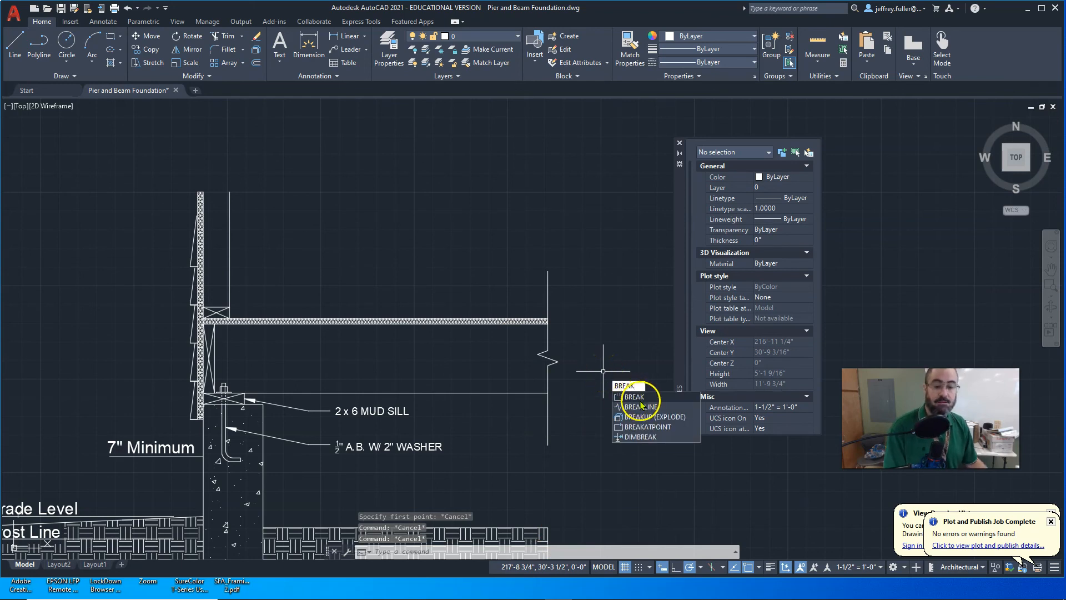
left_click(640, 406)
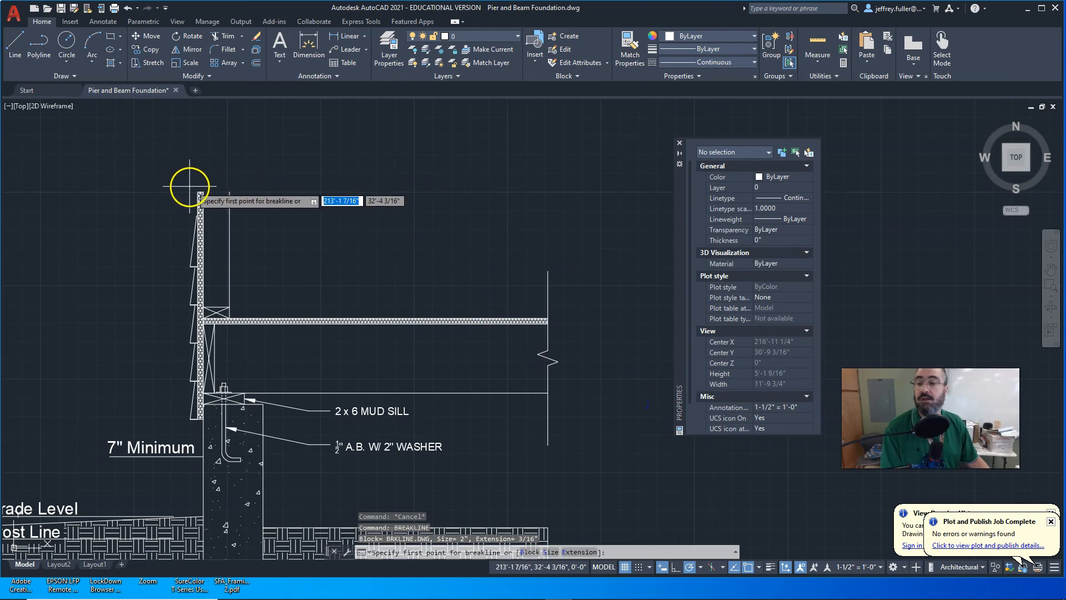
left_click(254, 191)
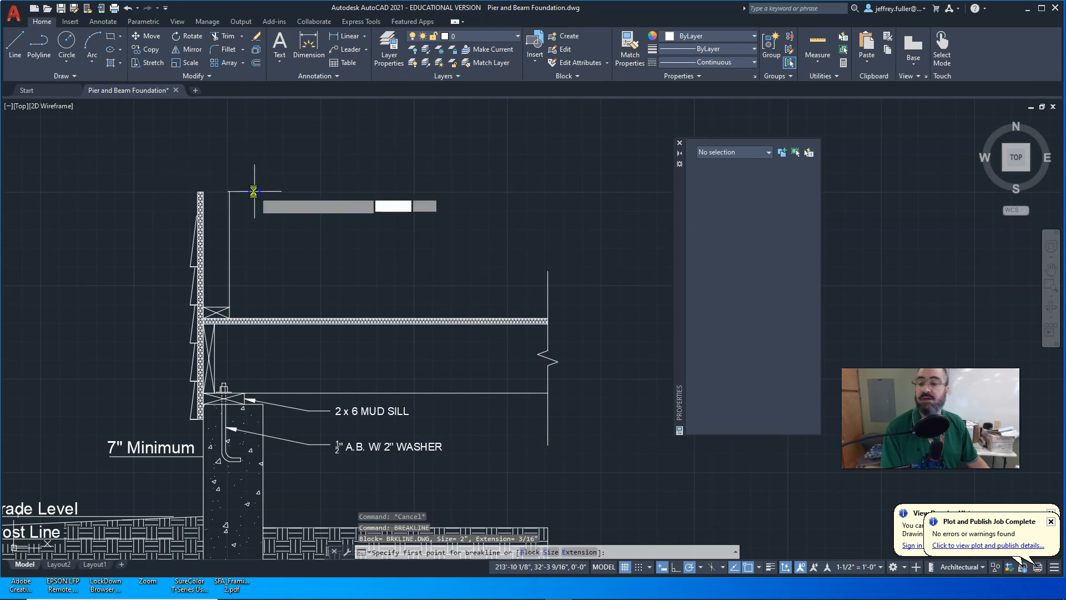
left_click(176, 191)
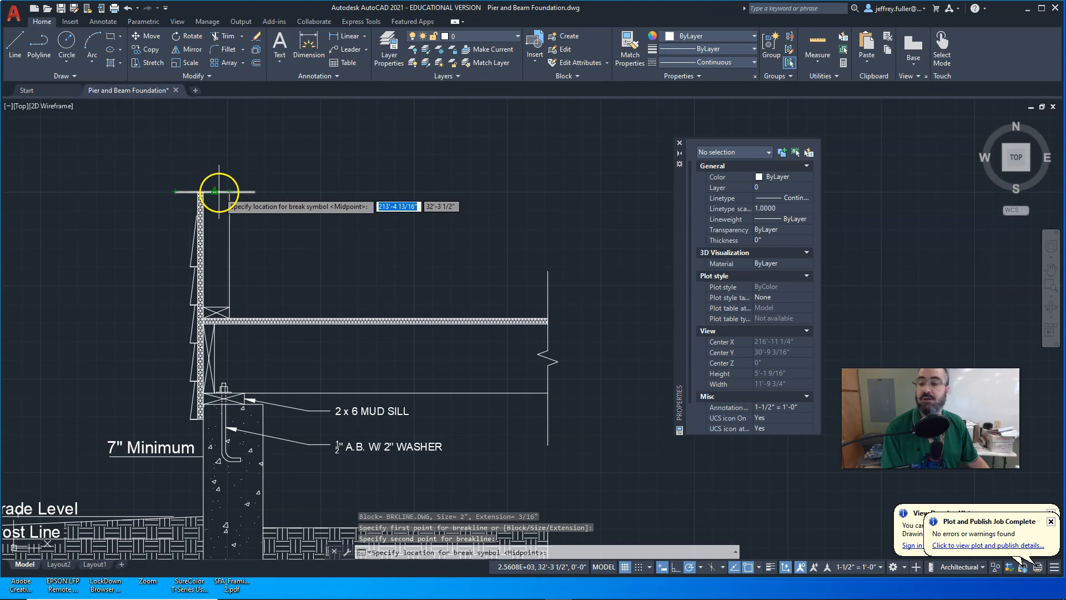
left_click(219, 191)
key("Escape")
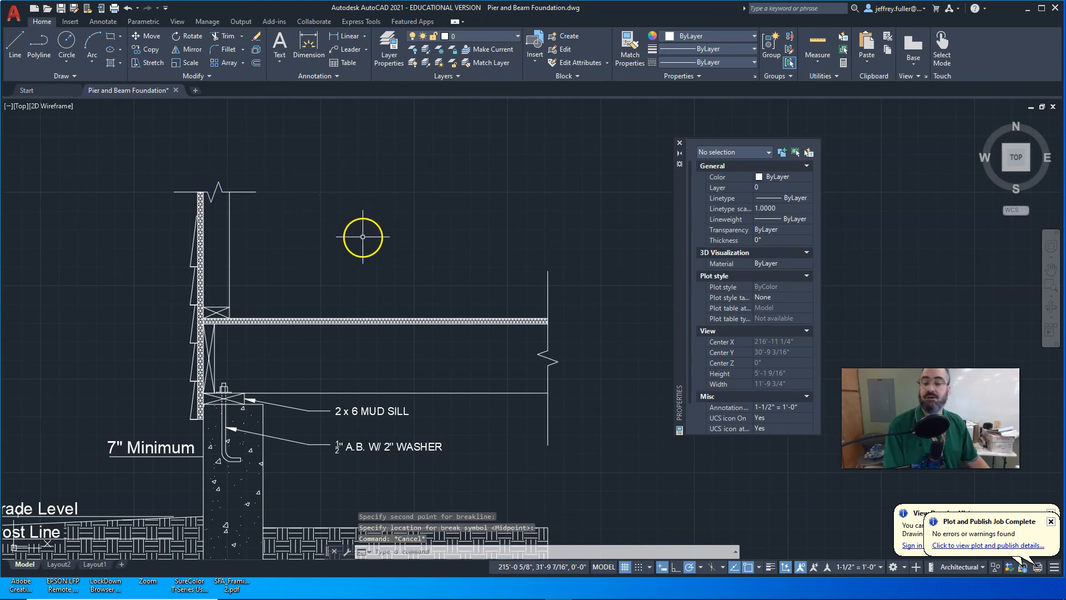
Step: Examine the whole foundation detail with its breaklines, hatching and labels, and compare it with the neighbouring reference detail
scroll(363, 237, "down", 2)
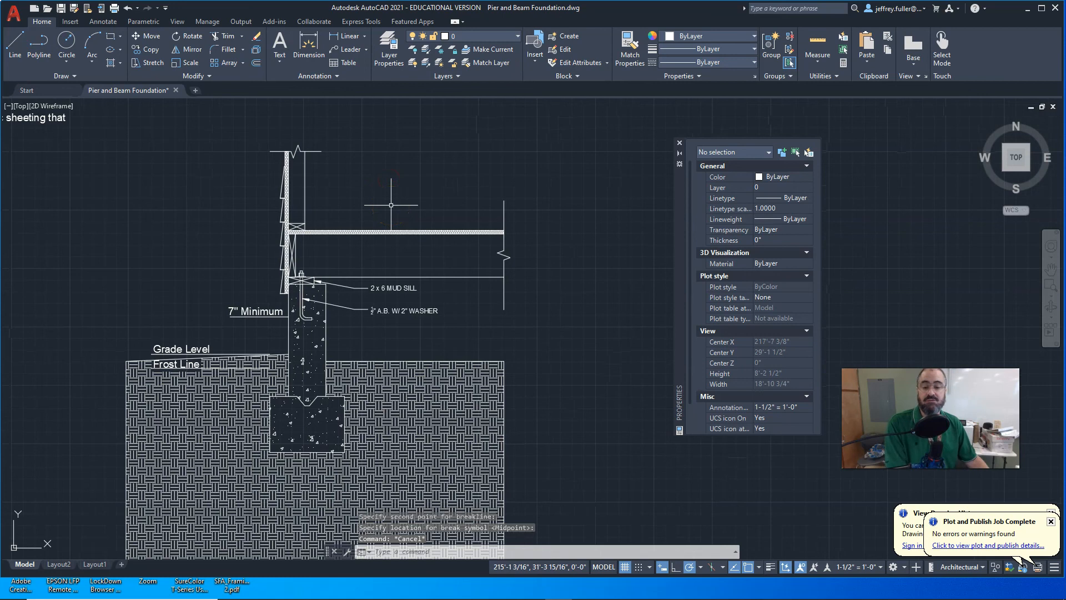
middle_click_drag(349, 201, 399, 218)
middle_click_drag(381, 281, 368, 265)
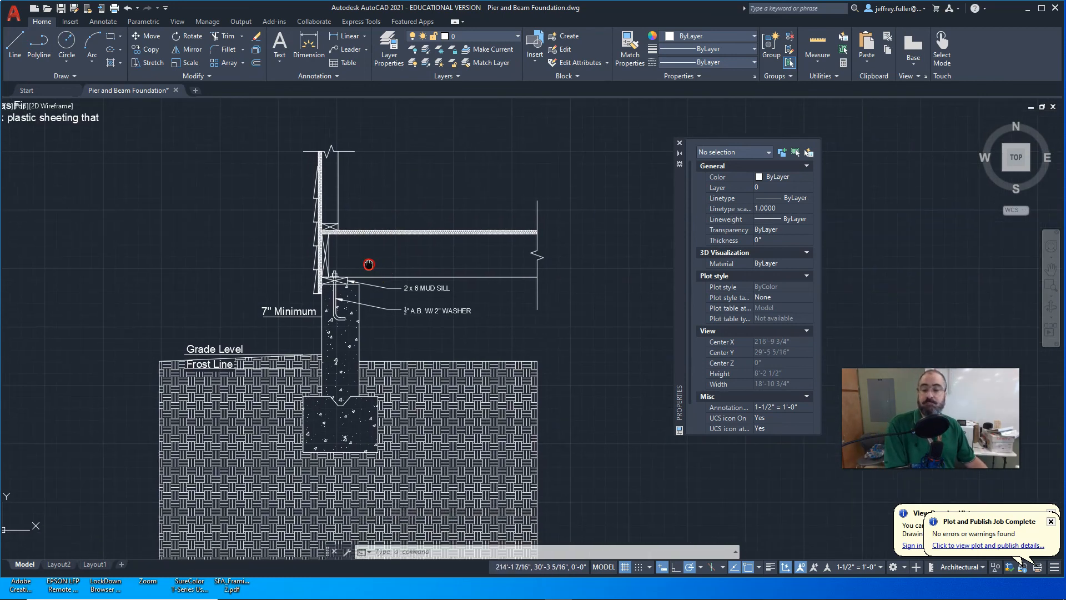
scroll(373, 312, "down", 1)
middle_click_drag(373, 314, 352, 292)
scroll(280, 284, "up", 1)
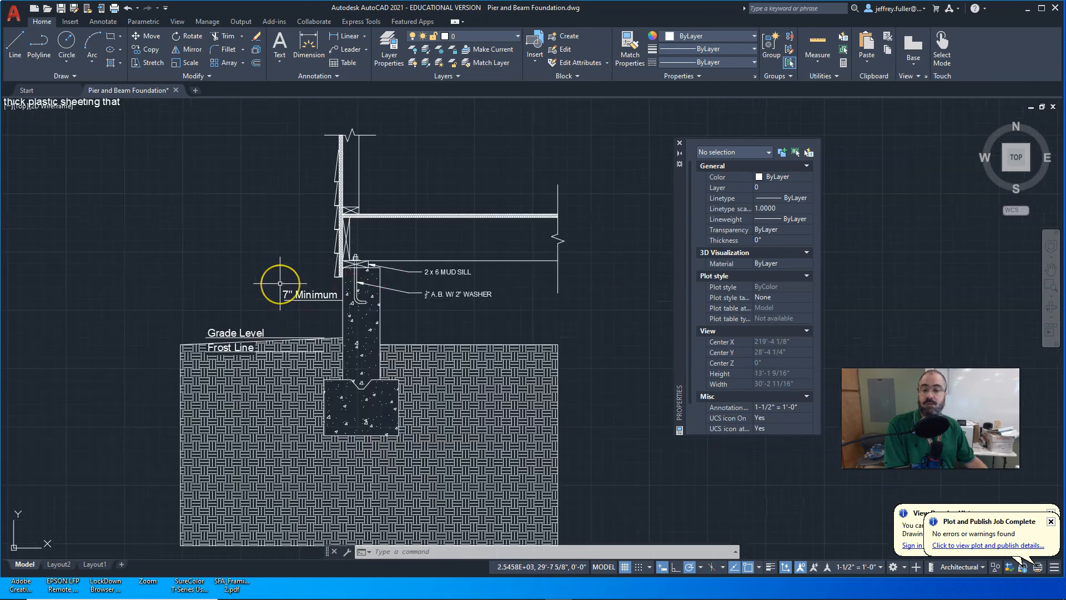
mouse_move(280, 283)
middle_mouse_down()
mouse_move(263, 290)
mouse_move(470, 285)
mouse_move(240, 340)
middle_mouse_up()
scroll(263, 291, "down", 2)
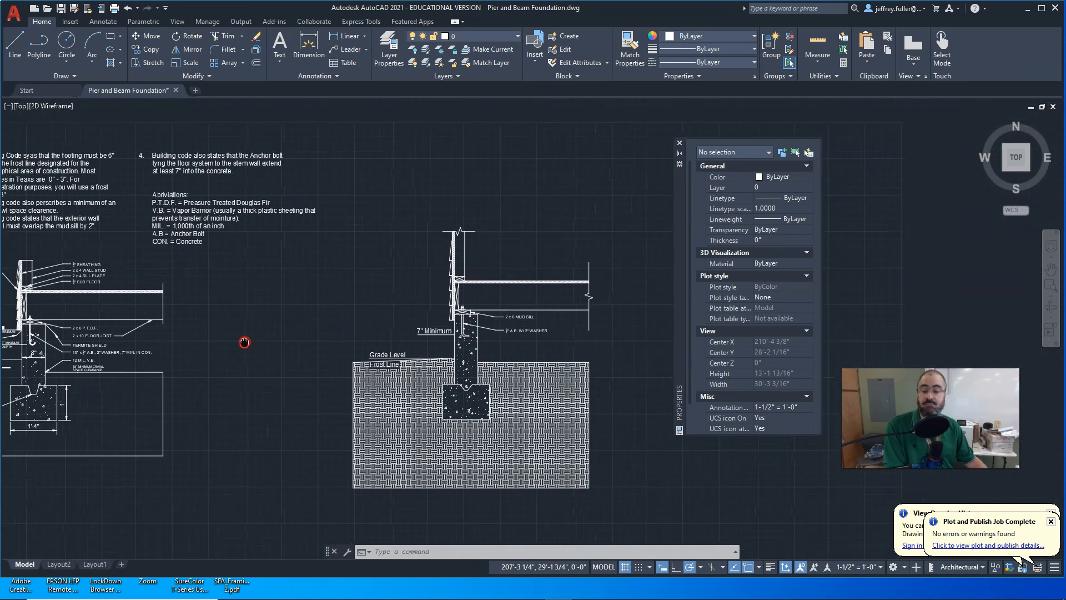
middle_click_drag(361, 305, 296, 320)
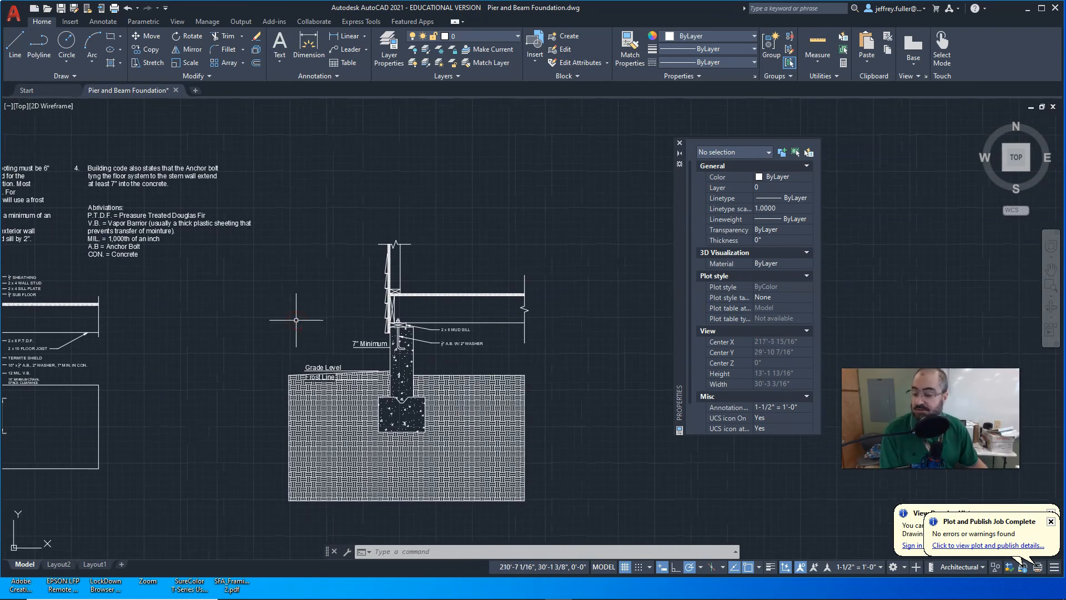